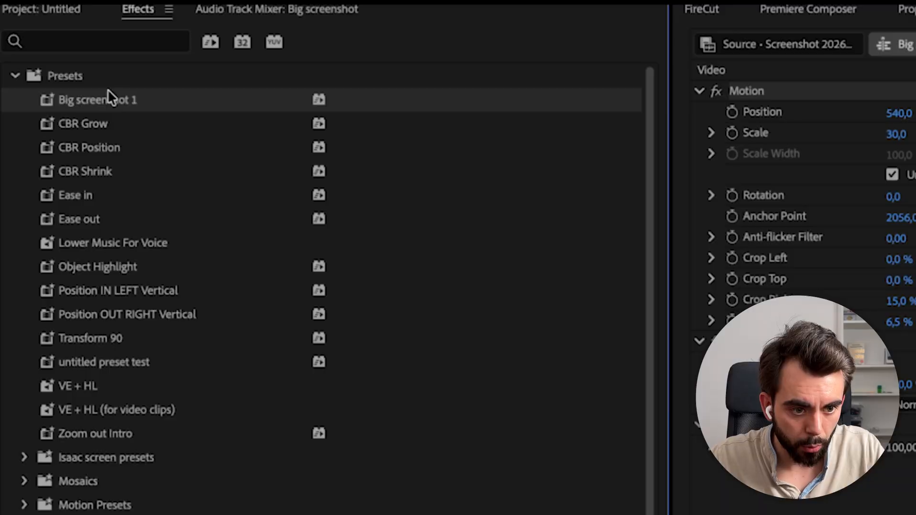
right_click(97, 83)
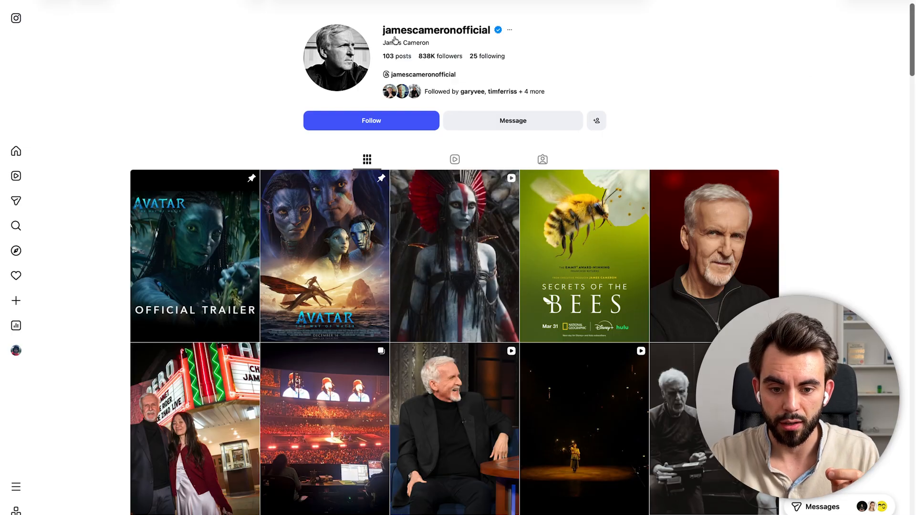
Capture three successive, overlapping screenshots of the jamescameronofficial Instagram profile, moving further down the post grid for each one
scroll(897, 269, down, 10)
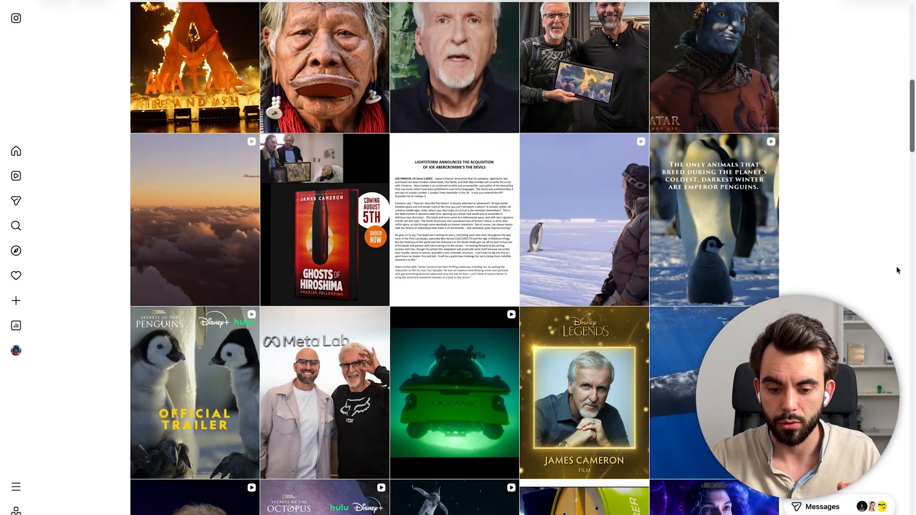
scroll(897, 270, down, 10)
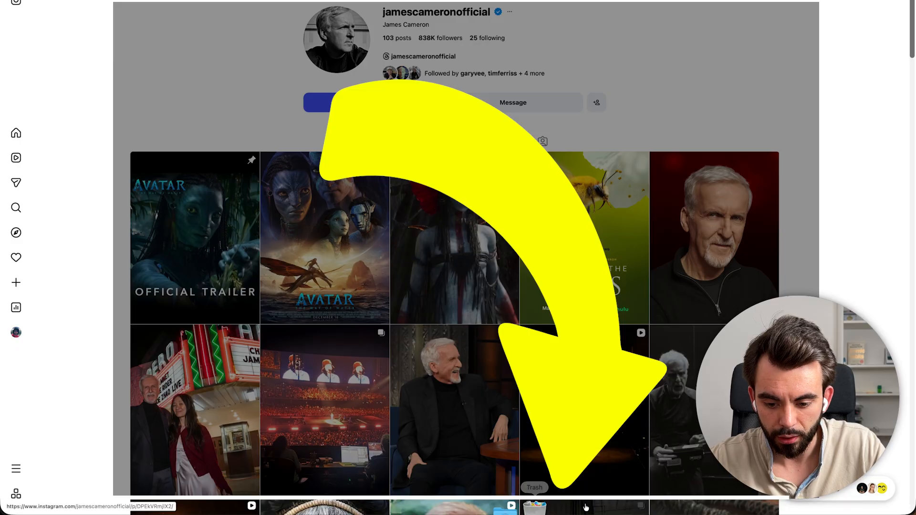
scroll(565, 477, down, 10)
scroll(799, 12, down, 4)
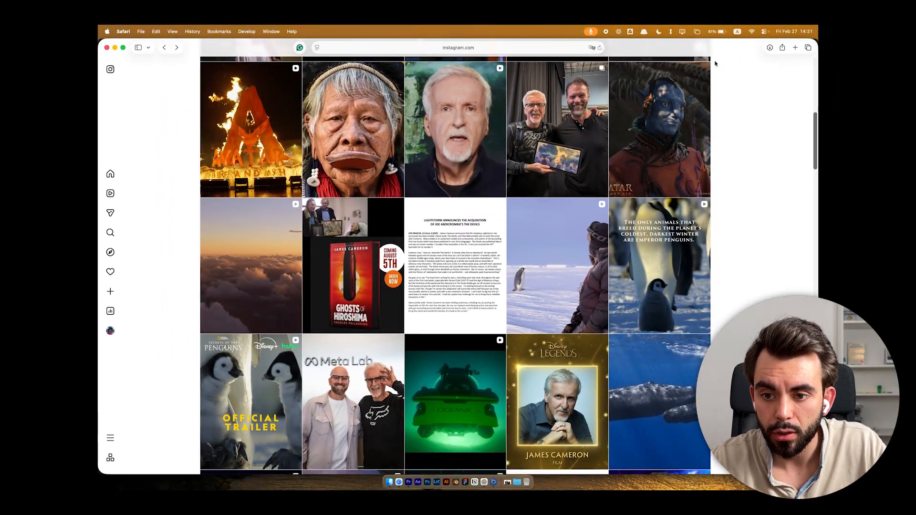
click(758, 13)
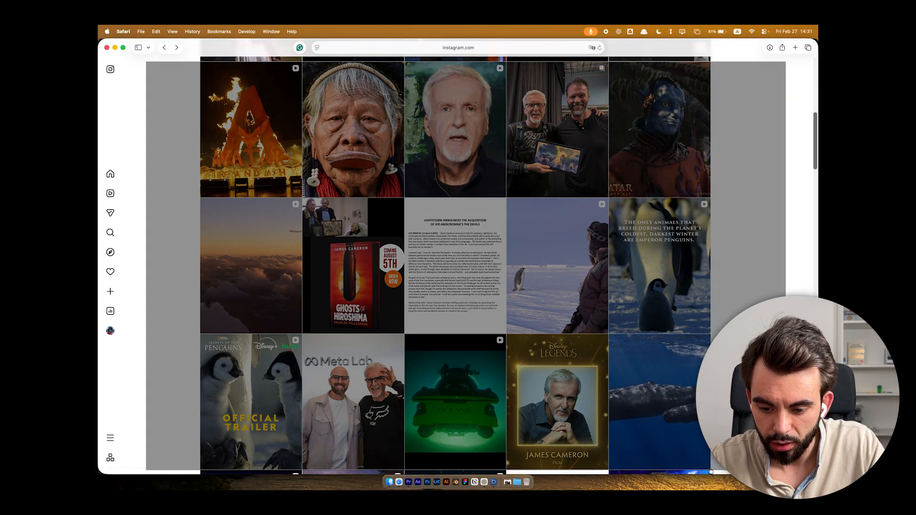
scroll(667, 458, down, 10)
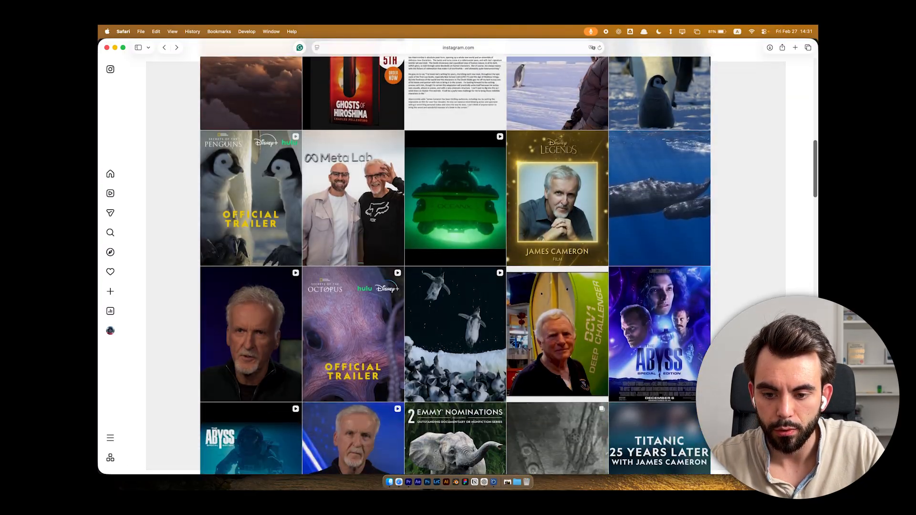
scroll(466, 266, up, 1)
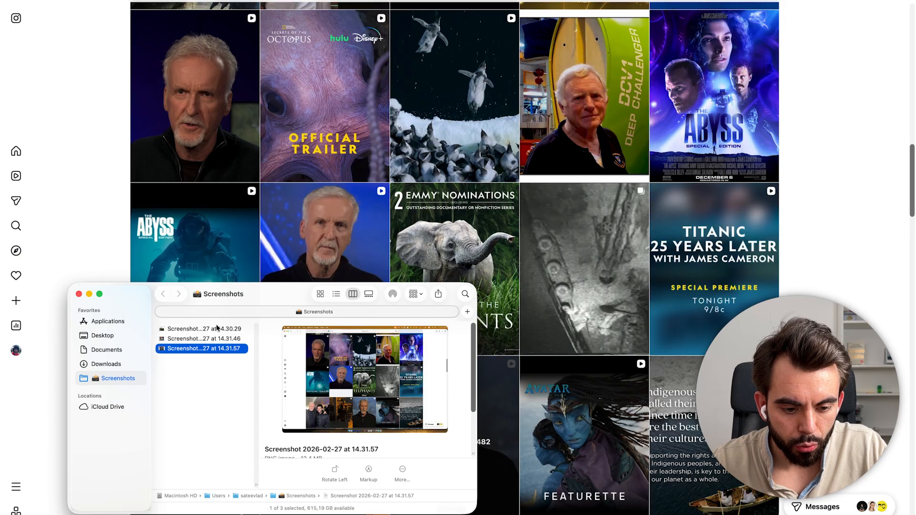
Review the three captured images in the Screenshots folder
key(Up)
key(Up)
key(Down)
key(Down)
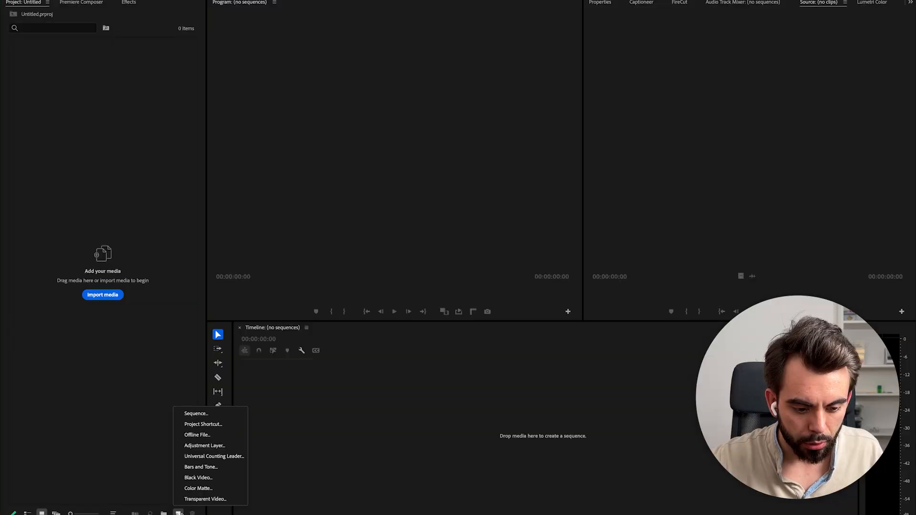
Create a 1080 x 1920 sequence at 30 frames/second in Premiere Pro and switch to the Vertical workspace
click(196, 413)
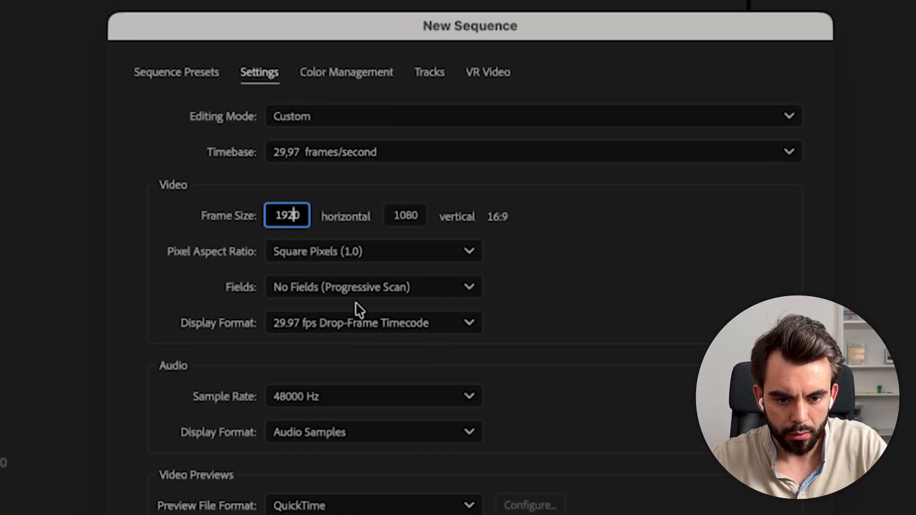
text(1080)
key(Tab)
text(1920)
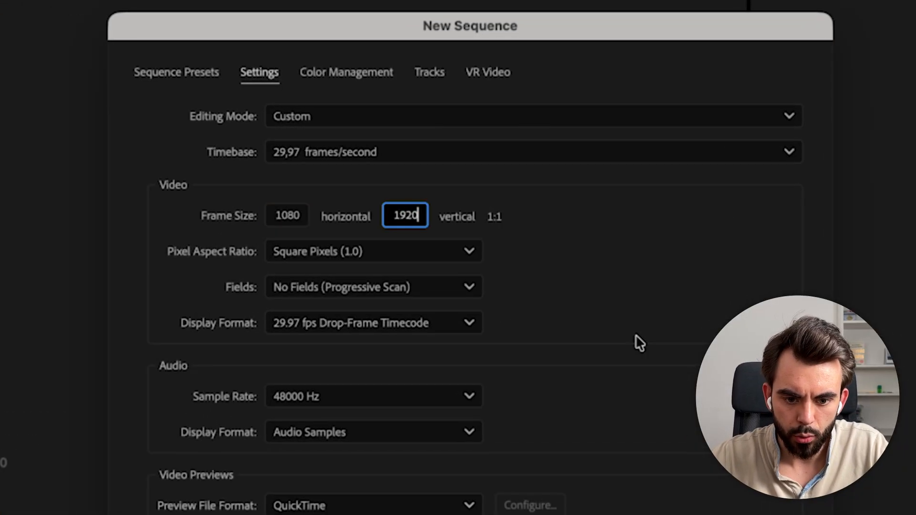
click(351, 155)
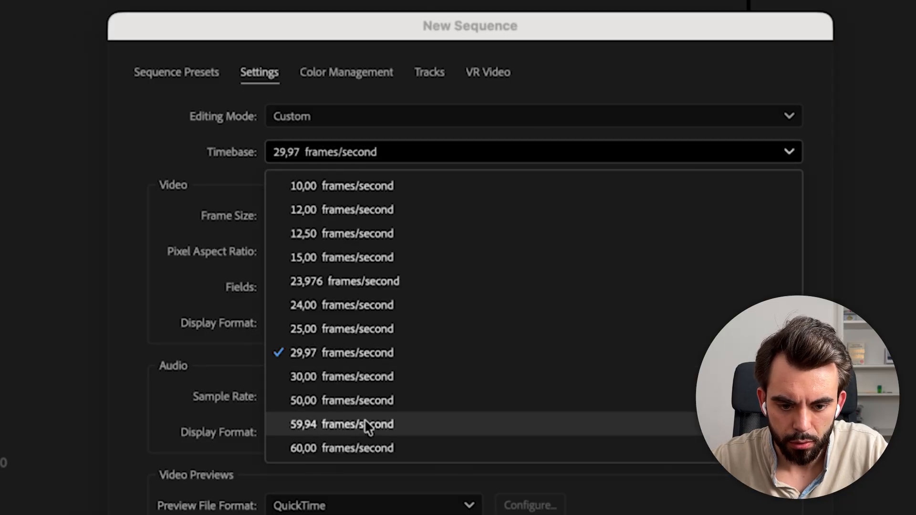
click(362, 382)
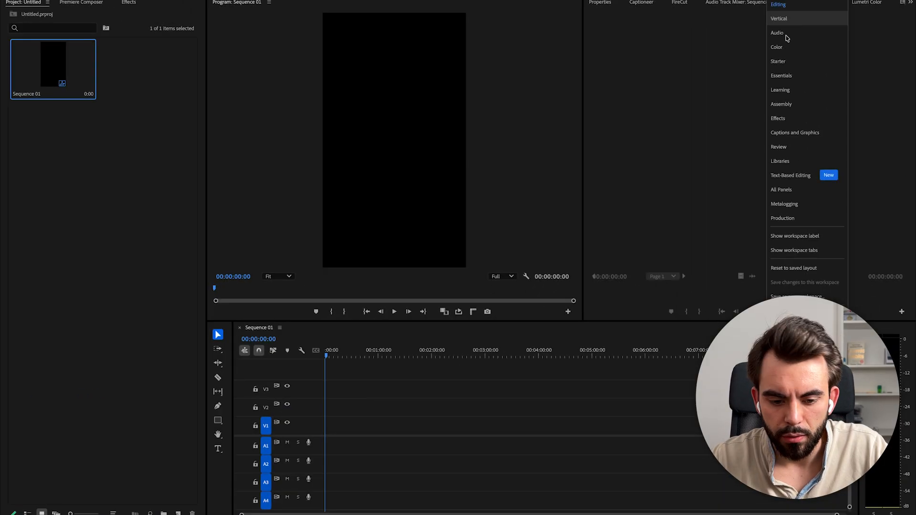
click(788, 24)
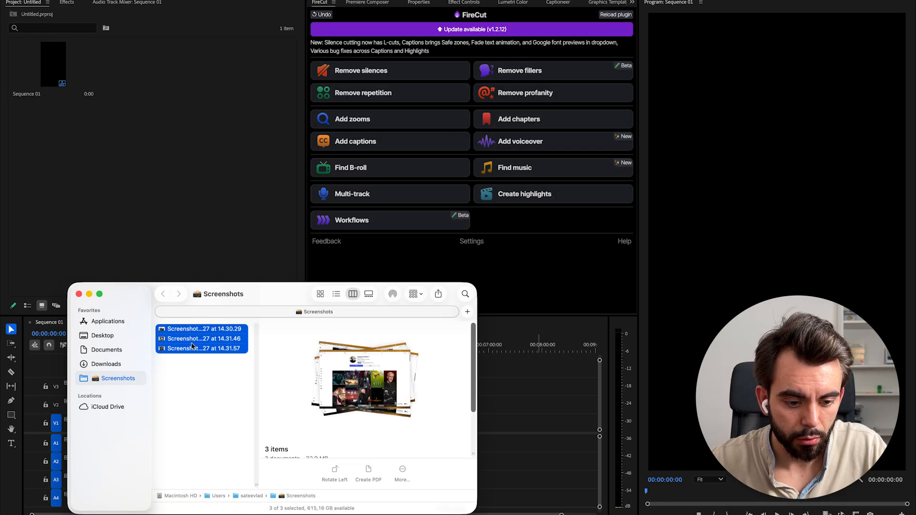
Import the three screenshots into the project and place them one after another on track V1 of Sequence 01
drag(193, 348, 206, 170)
click(206, 174)
drag(127, 69, 163, 398)
key(equal)
key(equal)
key(equal)
key(equal)
key(shift+minus)
Stack the three screenshot clips above each other on tracks V1, V2 and V3 at the sequence start
drag(229, 423, 151, 411)
drag(305, 423, 143, 422)
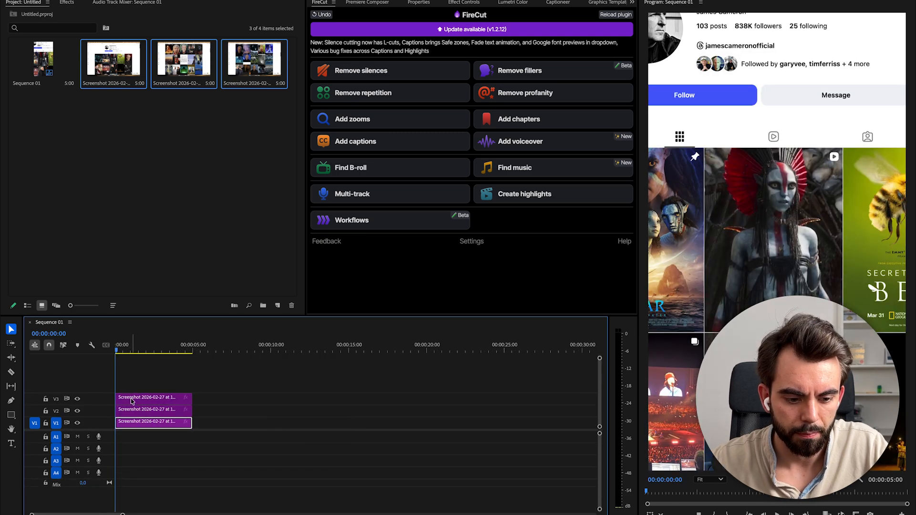
click(144, 400)
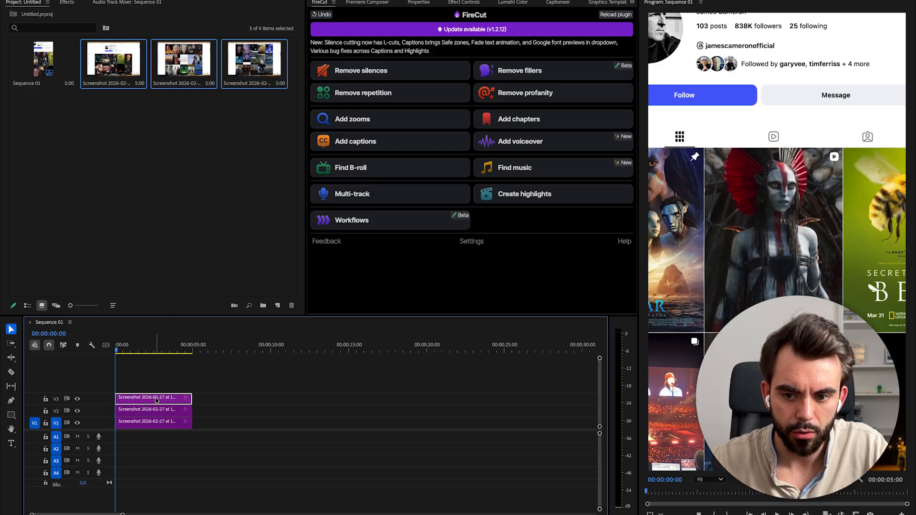
click(161, 410)
click(157, 426)
Undo the stacking of the three screenshot clips and redo it
key(ctrl+z)
key(ctrl+z)
key(ctrl+z)
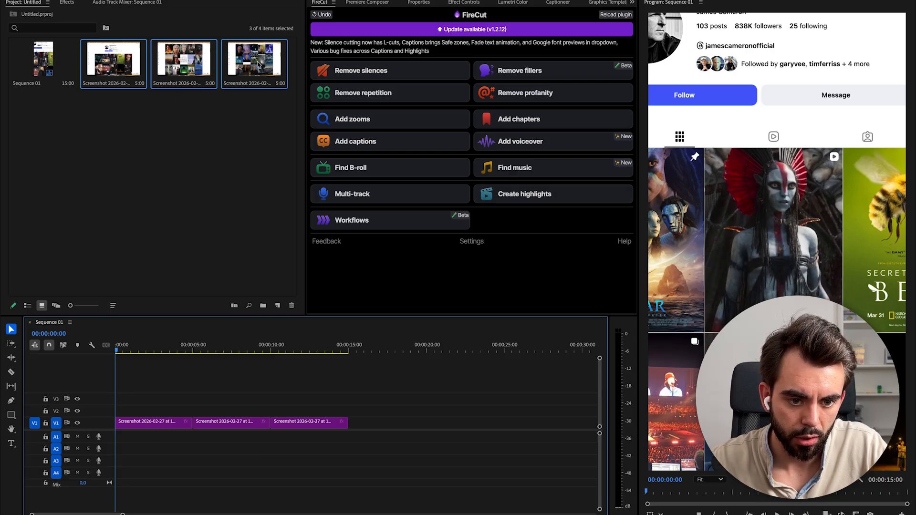
key(ctrl+shift+z)
key(ctrl+shift+z)
key(ctrl+shift+z)
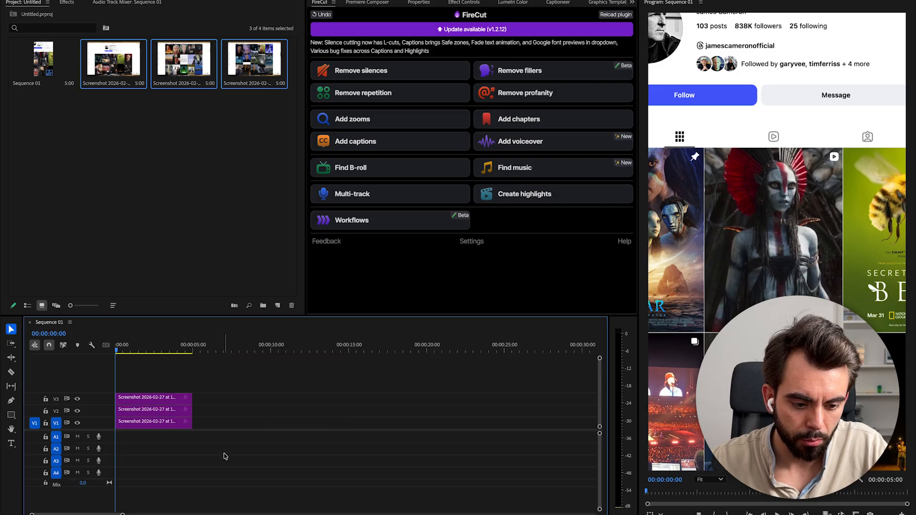
Extend all three stacked clips together to end at about 00:00:20:19
drag(190, 406, 437, 406)
key(backslash)
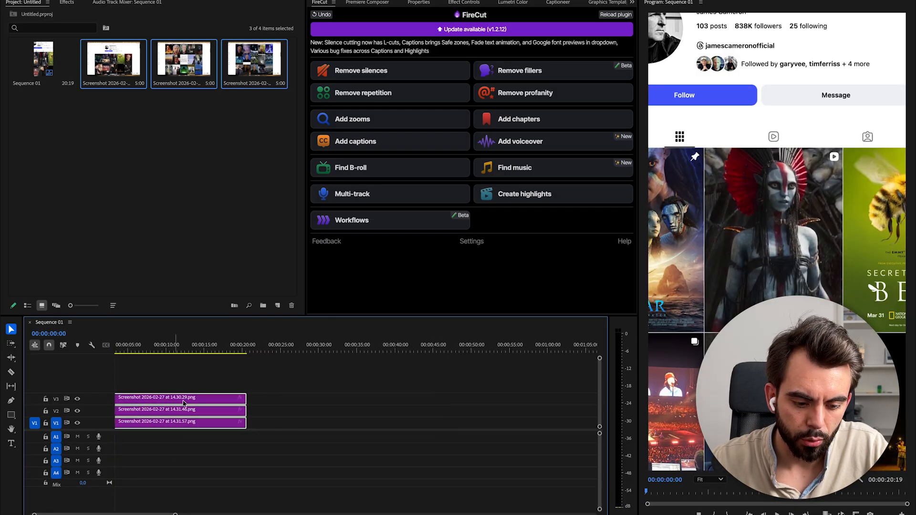
Find the Nest command for the selected clips and look up its assigned keyboard shortcut
drag(347, 465, 231, 400)
right_click(227, 400)
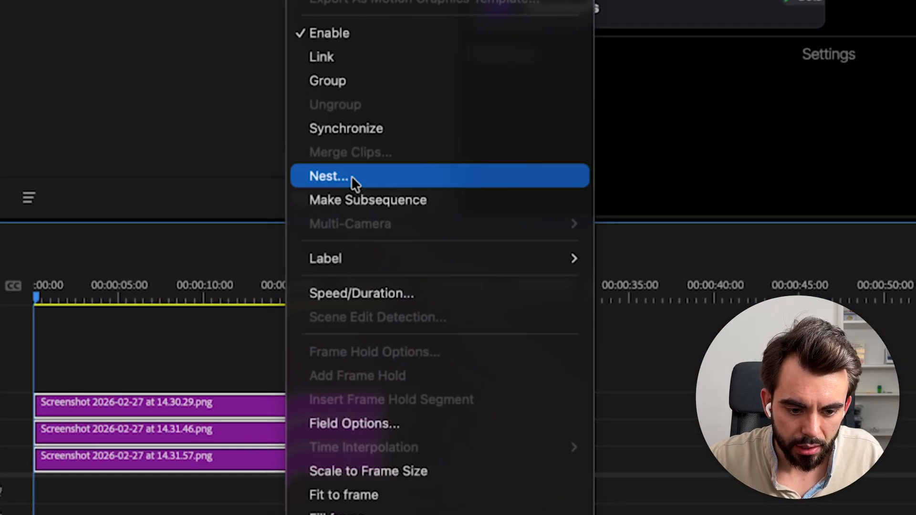
click(683, 419)
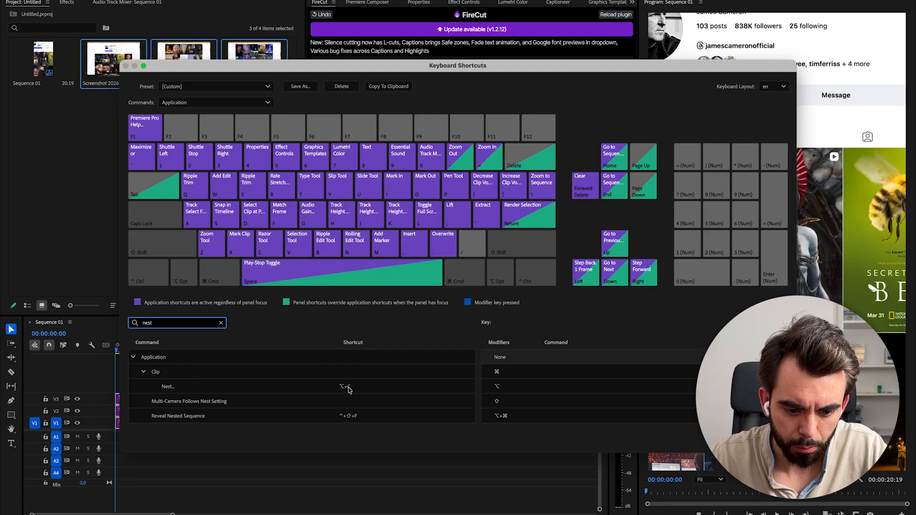
key(Escape)
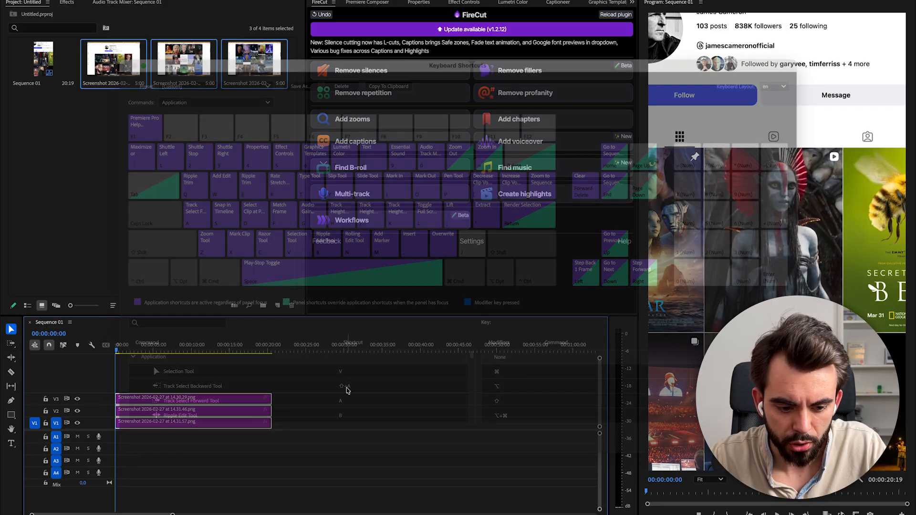
Nest the three screenshot clips into a sequence named Big screenshot
drag(314, 446, 230, 388)
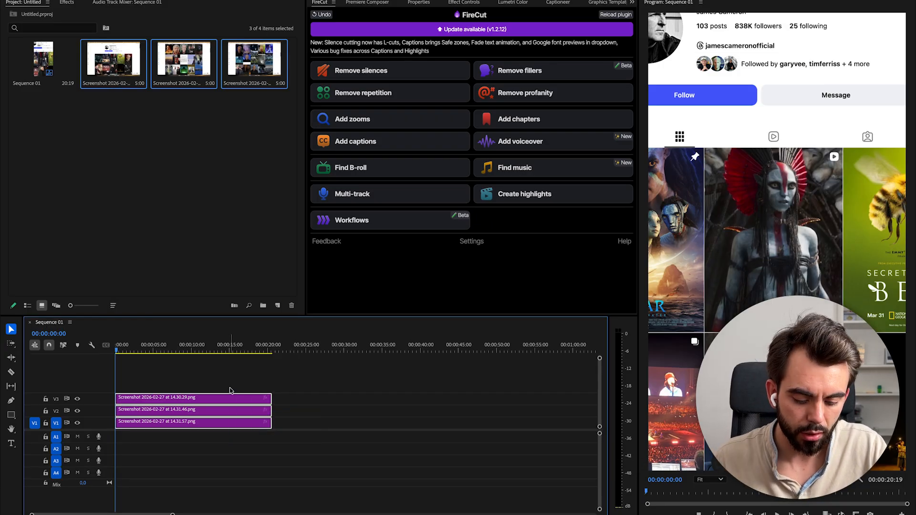
key(alt+n)
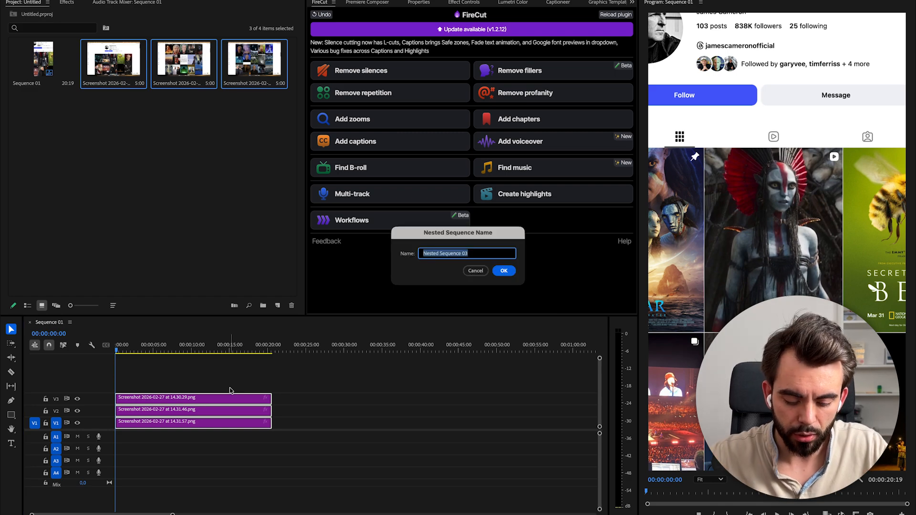
text(S)
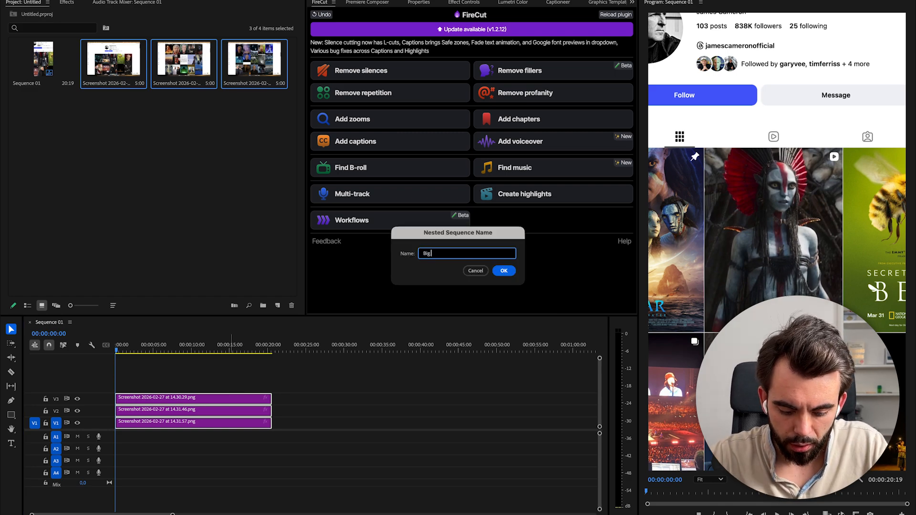
text(ig screenshot)
key(Return)
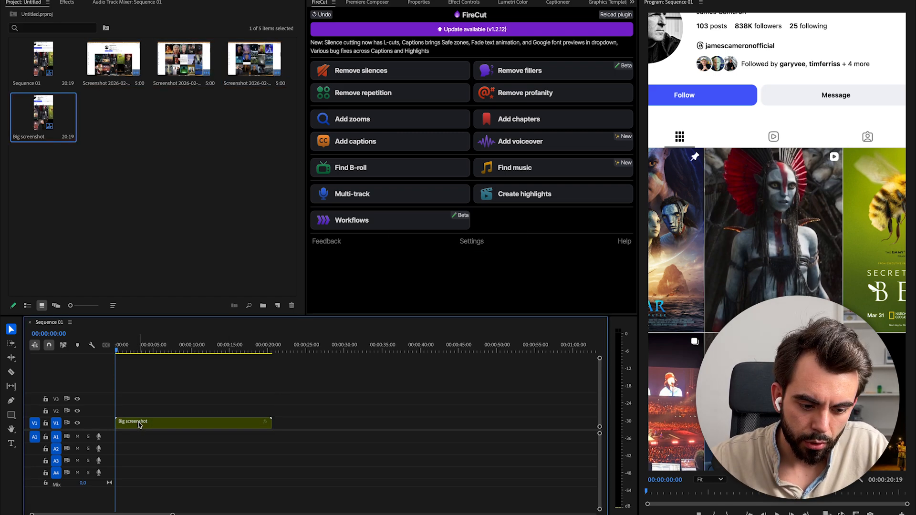
Inside the Big screenshot sequence, set the V3 clip's scale to 30 and its position to 540, 344
double_click(139, 424)
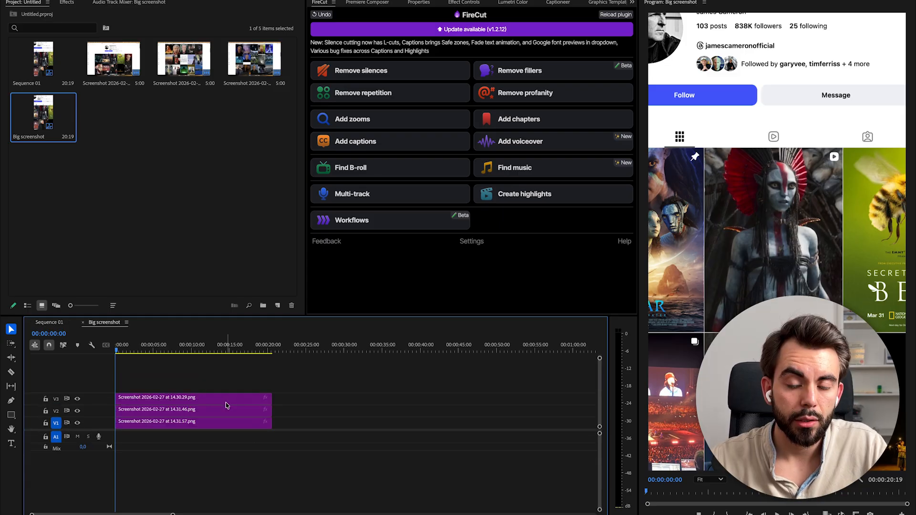
click(227, 400)
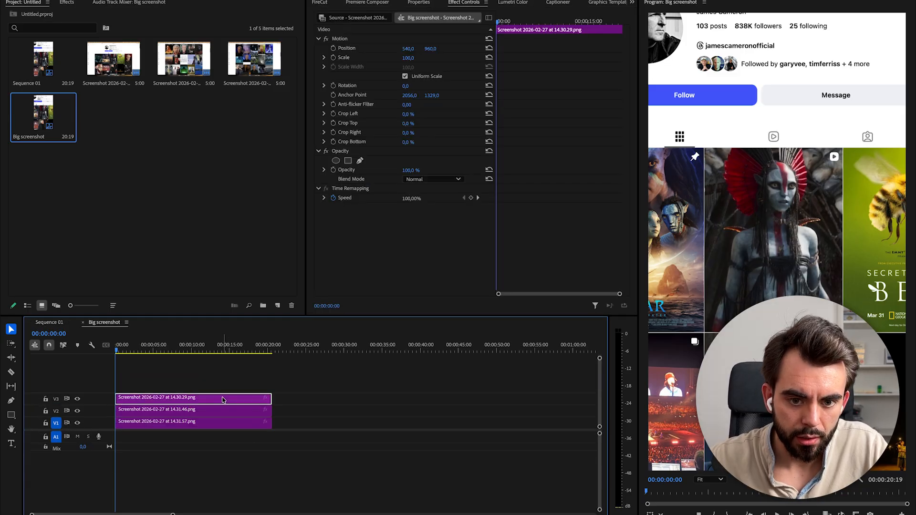
drag(406, 58, 374, 57)
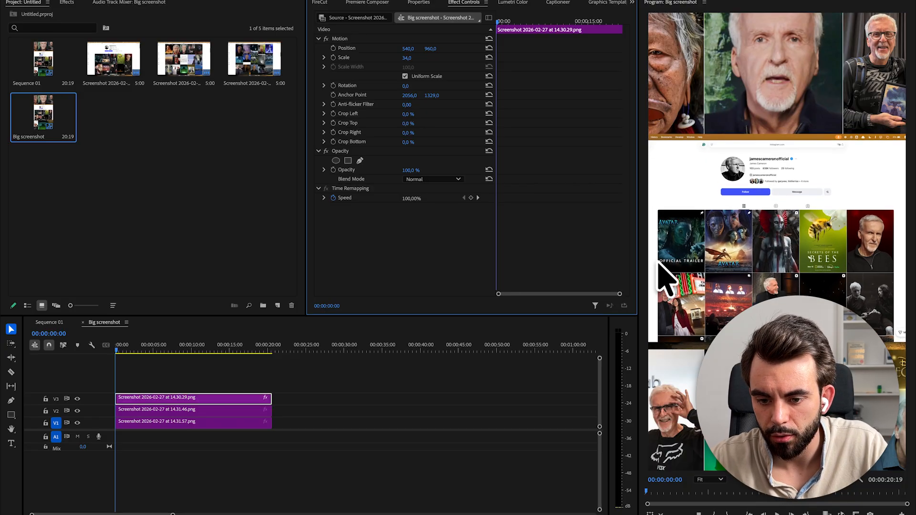
mouse_move(407, 58)
mouse_down()
mouse_move(415, 49)
mouse_move(393, 49)
mouse_up()
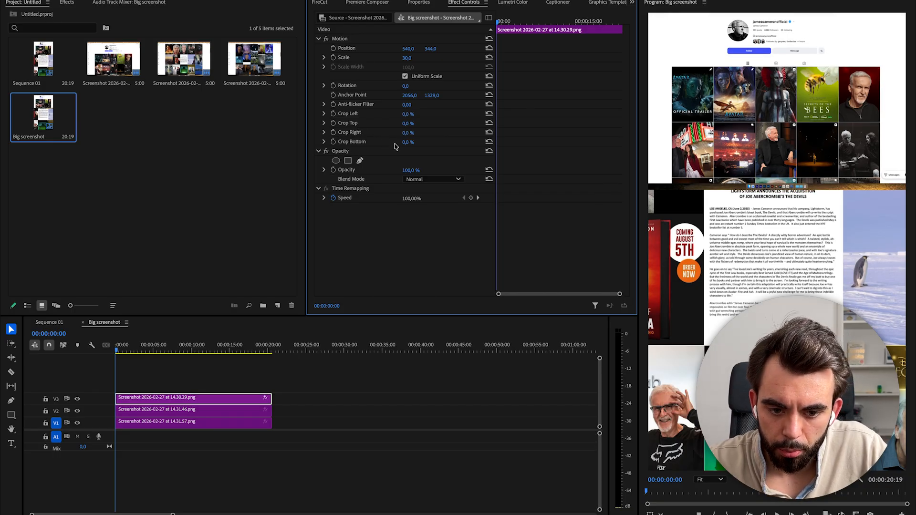
Try bottom crops of 7 % and 6 % on the V3 screenshot while inspecting its lower edge up close
drag(404, 143, 415, 142)
scroll(742, 200, up, 5)
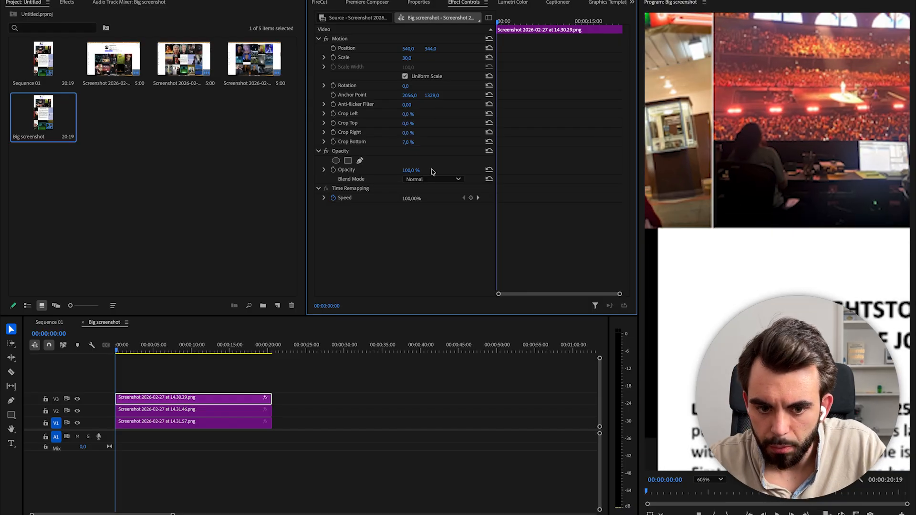
click(409, 143)
text(6)
key(Return)
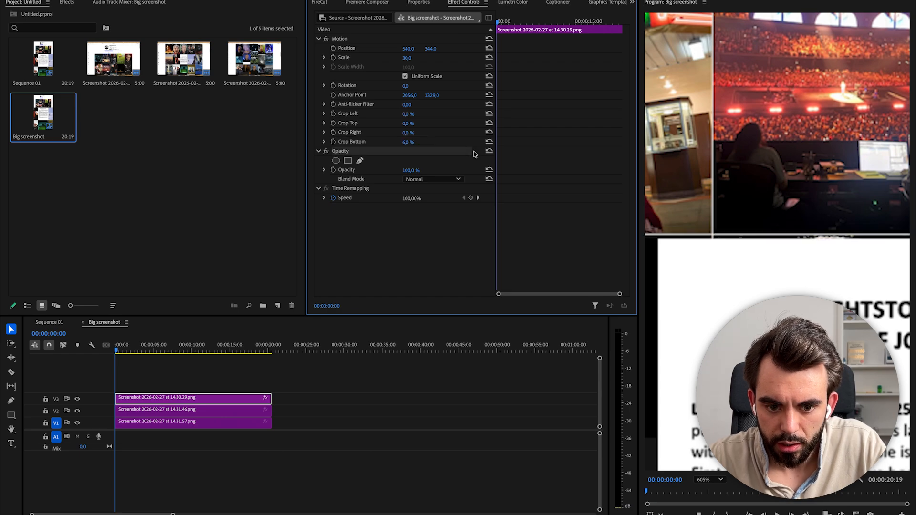
Set the V3 screenshot's Crop Bottom to 6.5 % and fit the whole frame in the program preview
key(super+z)
drag(413, 142, 411, 142)
click(411, 142)
key(Right)
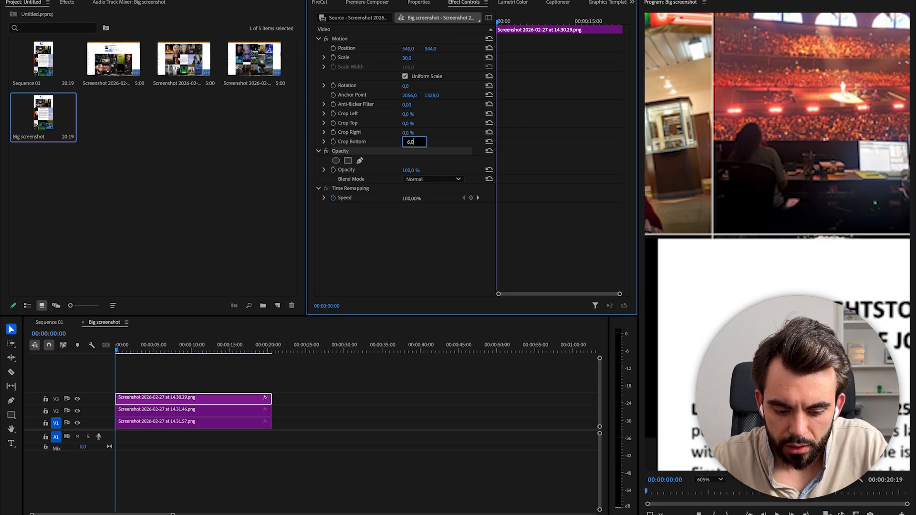
key(BackSpace)
text(5)
key(Return)
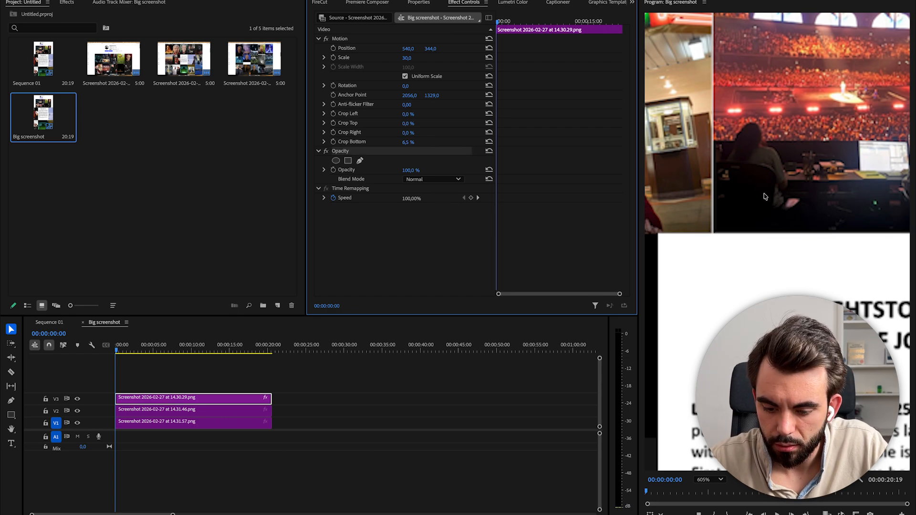
click(711, 480)
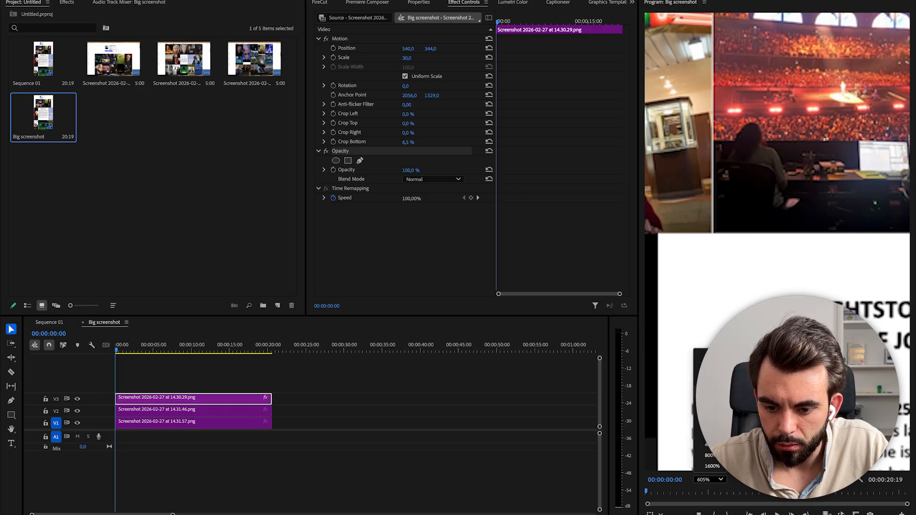
click(700, 357)
click(272, 358)
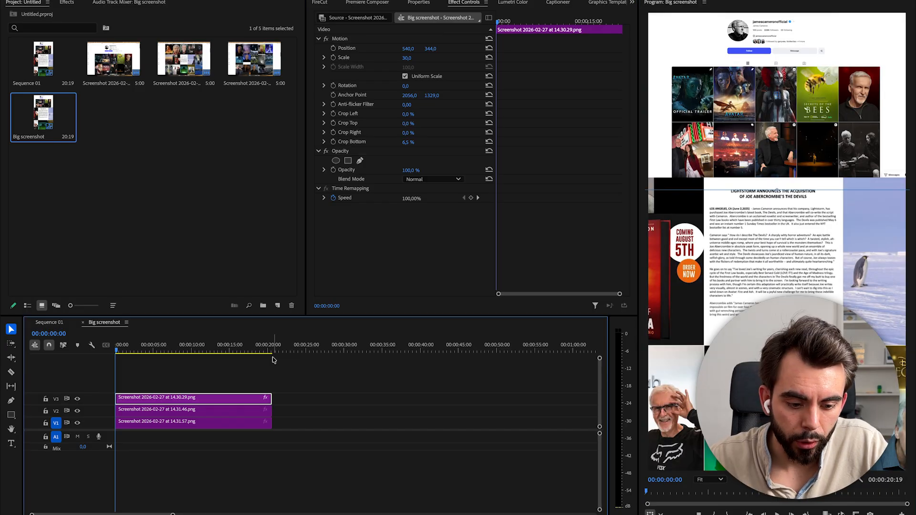
Set the scale of the V2 and V1 screenshot clips to 30
drag(294, 398, 223, 375)
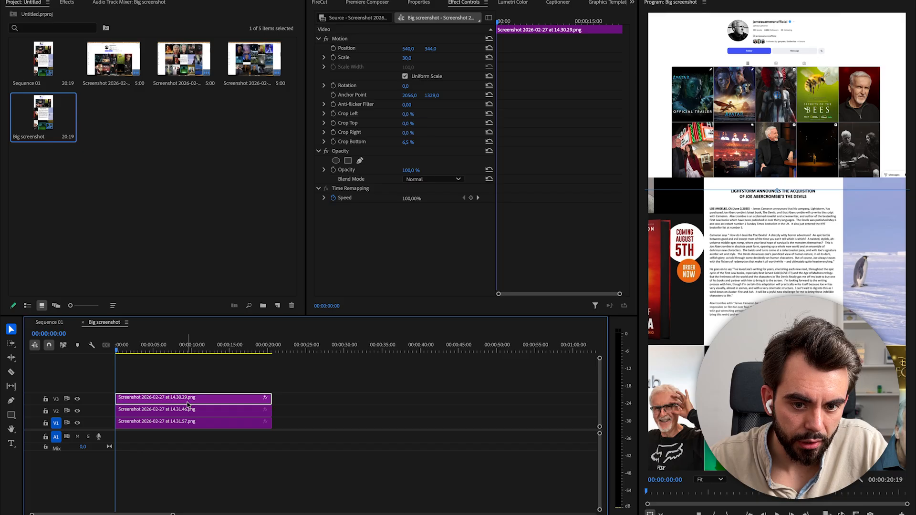
click(216, 410)
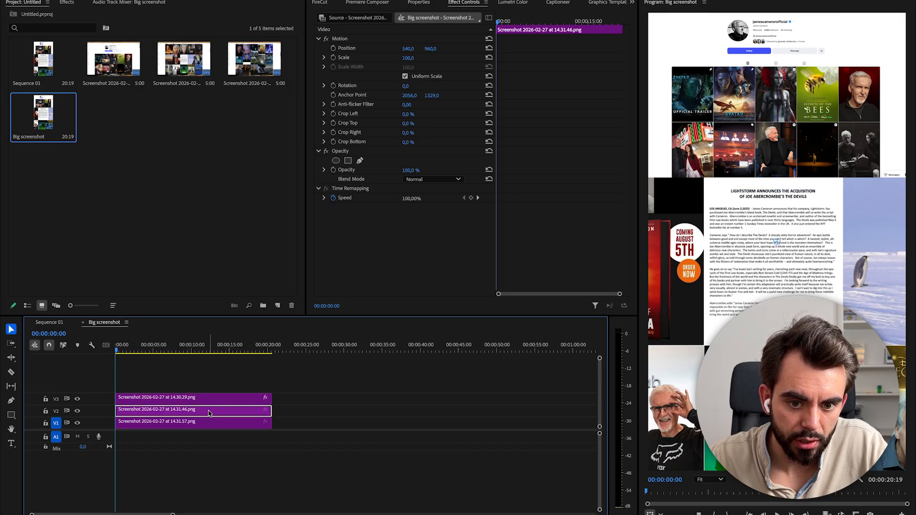
click(408, 58)
text(30)
key(Return)
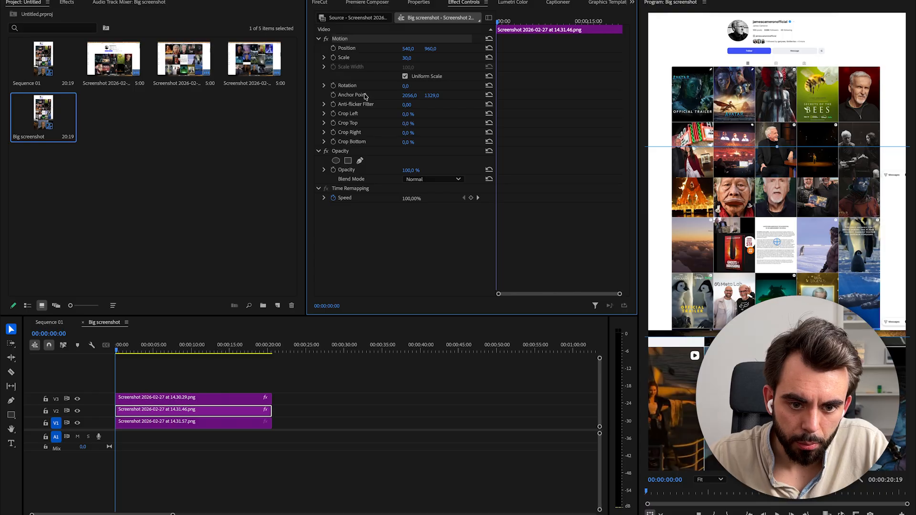
click(214, 423)
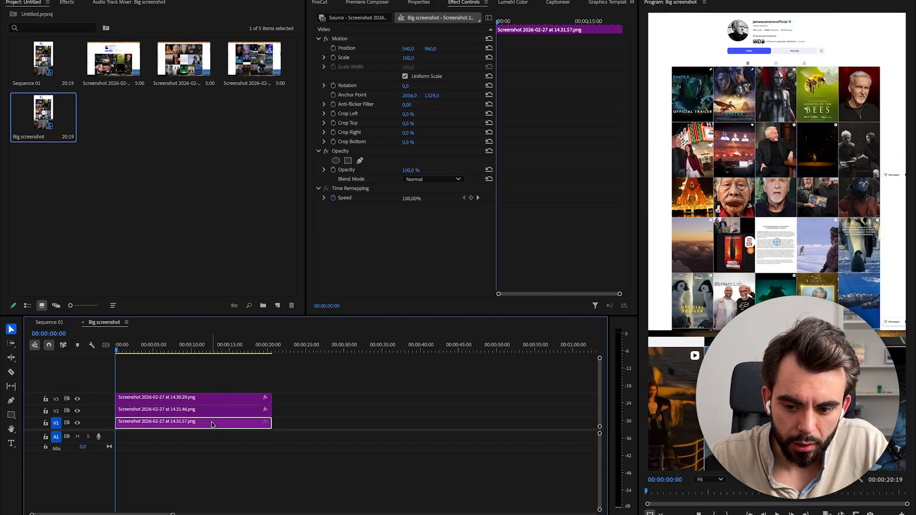
Move the V2 screenshot to position 540, 1027 so its image grid lines up directly under the V3 screenshot
click(263, 412)
drag(429, 50, 504, 50)
scroll(751, 170, up, 10)
drag(433, 49, 439, 50)
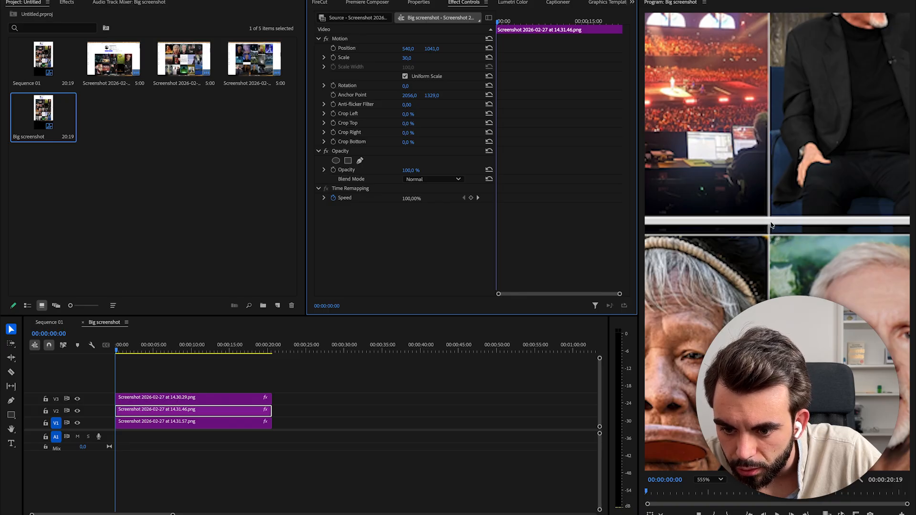
drag(437, 50, 434, 49)
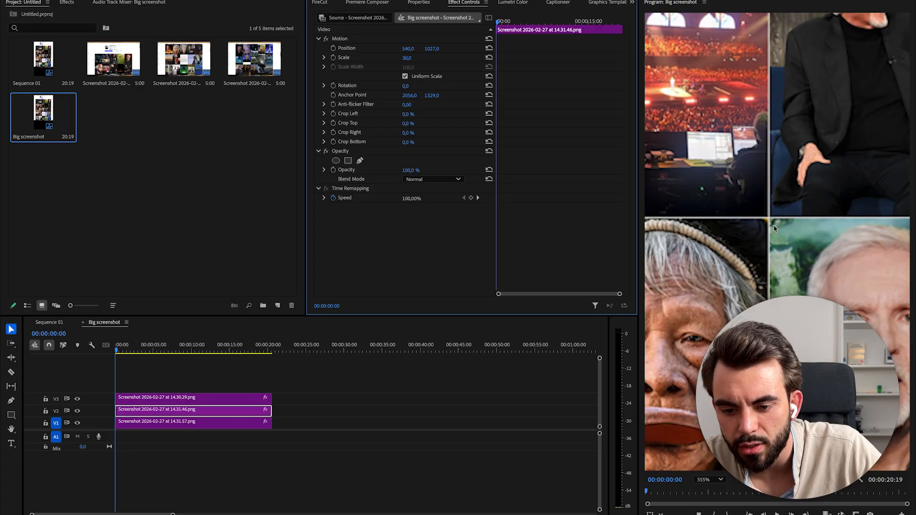
scroll(770, 216, down, 10)
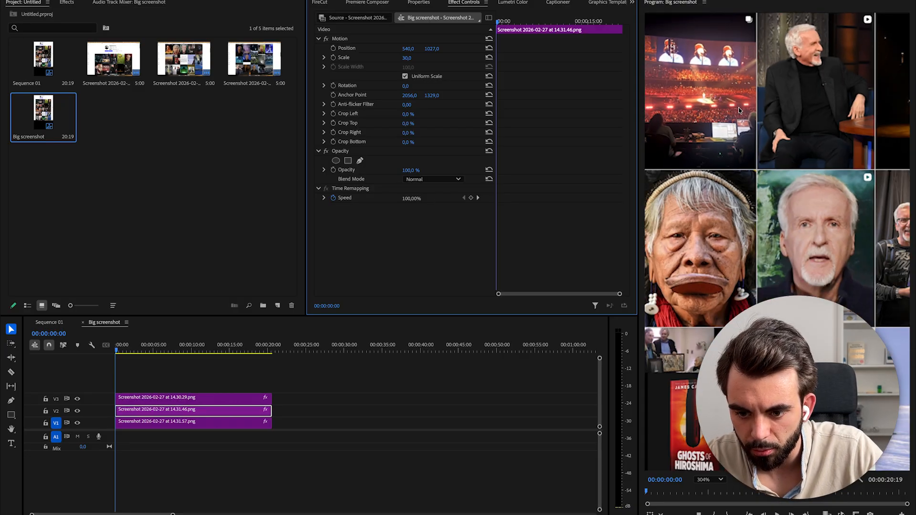
scroll(706, 228, up, 5)
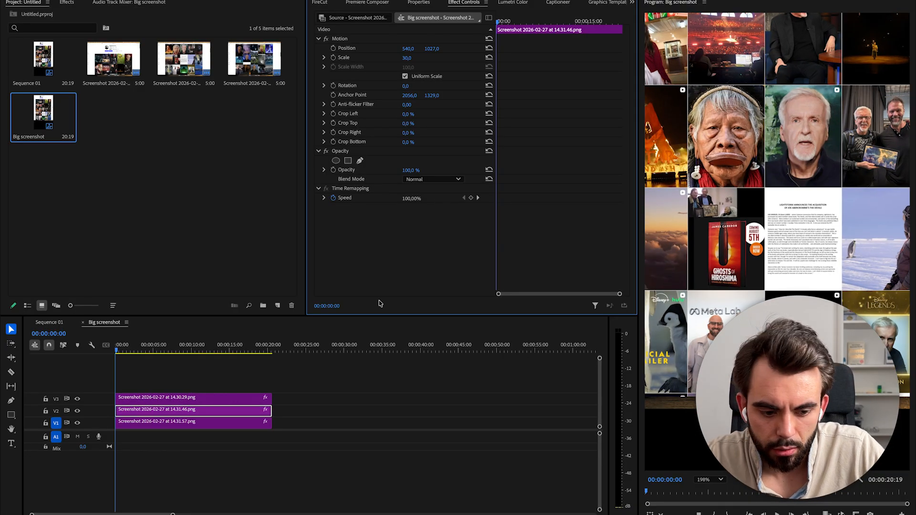
Move the V1 screenshot down to position 540, 1785, below the V2 screenshot
click(213, 424)
drag(432, 49, 810, 49)
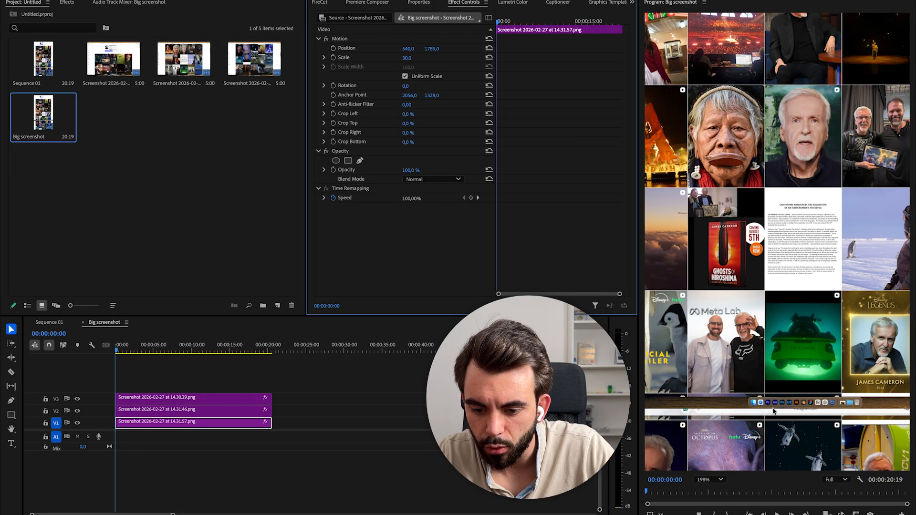
scroll(776, 347, down, 5)
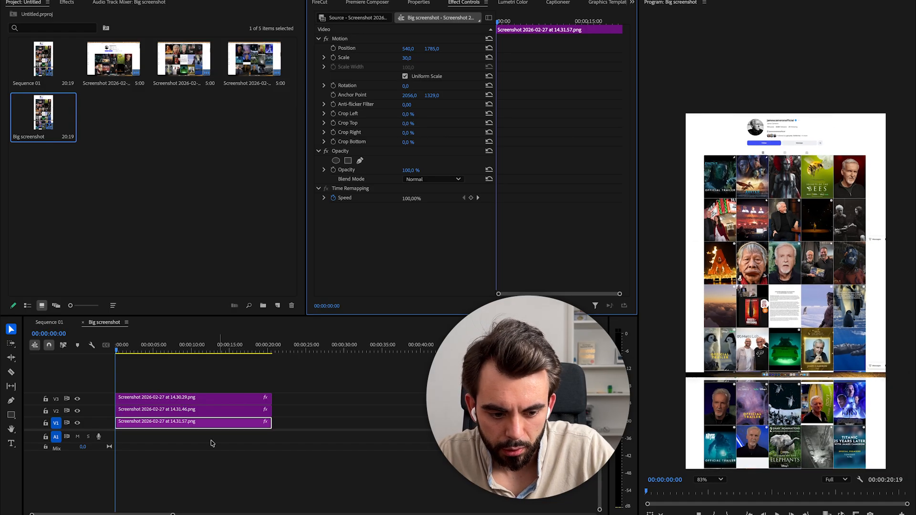
Disable the V3 and V1 clips to isolate the V2 screenshot in the preview
click(200, 403)
key(shift+super+e)
click(218, 425)
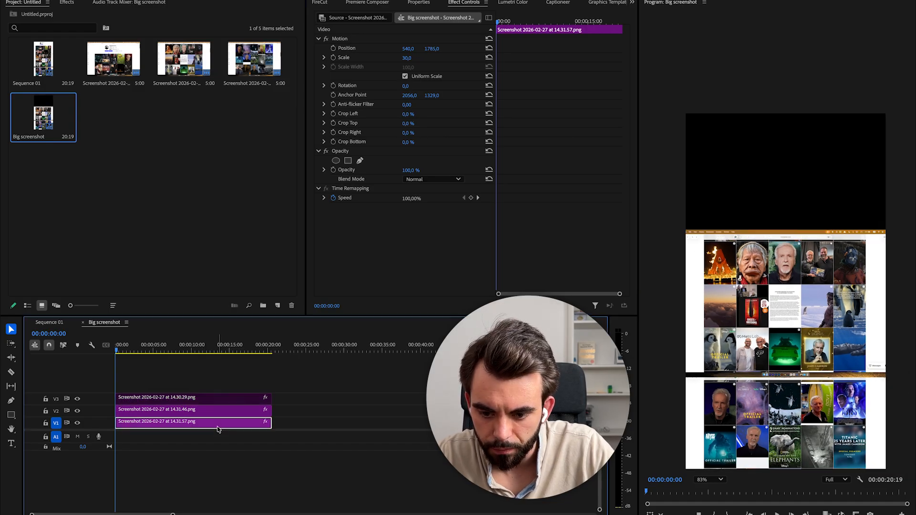
key(shift+super+e)
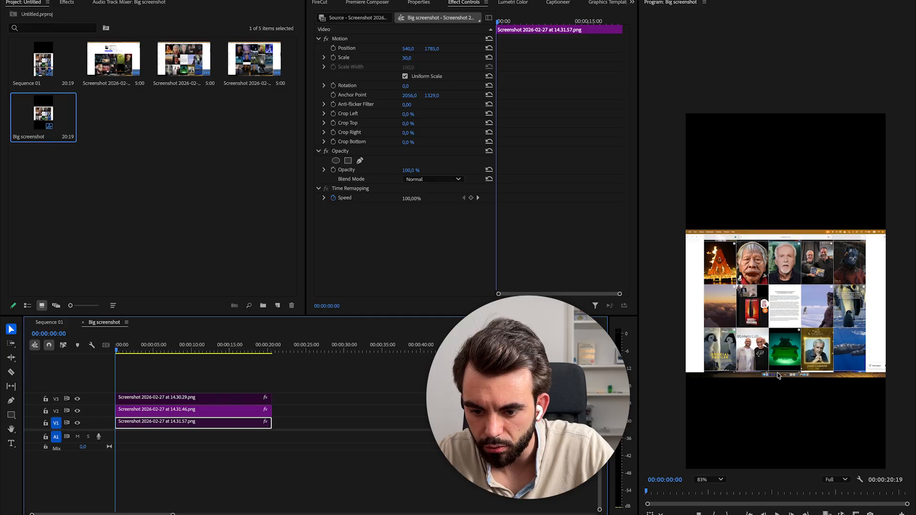
Set the V2 screenshot's Crop Bottom to 4.4 % to cut off the dock along its lower edge
scroll(780, 375, up, 8)
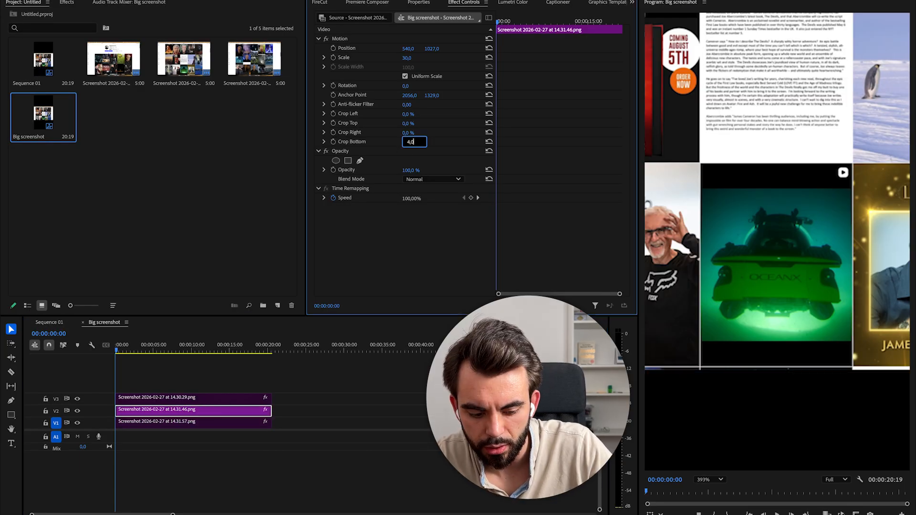
text(,4)
key(Return)
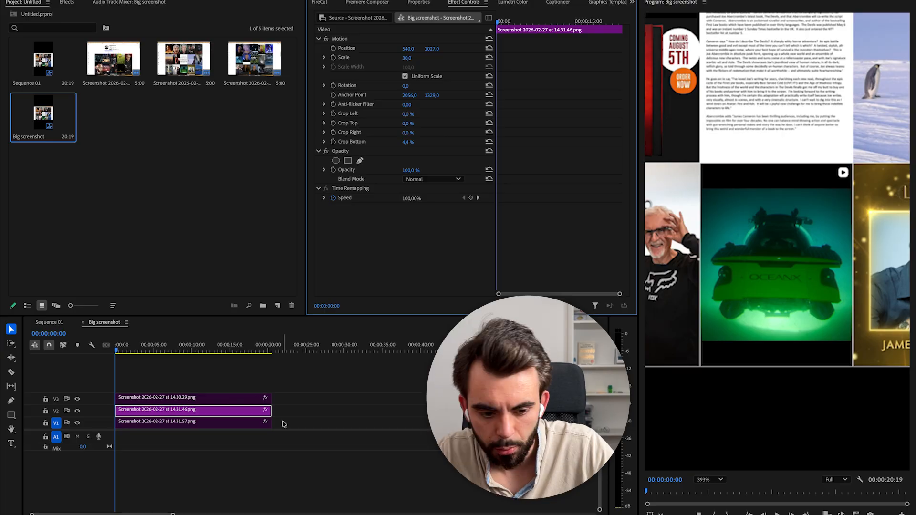
Re-enable the V1 and V3 clips and move the V1 screenshot to position 540, 1735
click(215, 426)
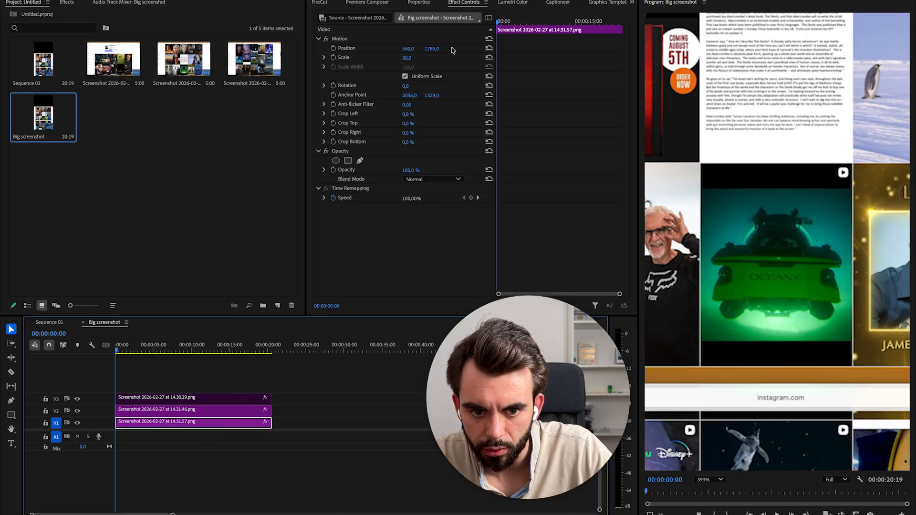
drag(432, 49, 408, 48)
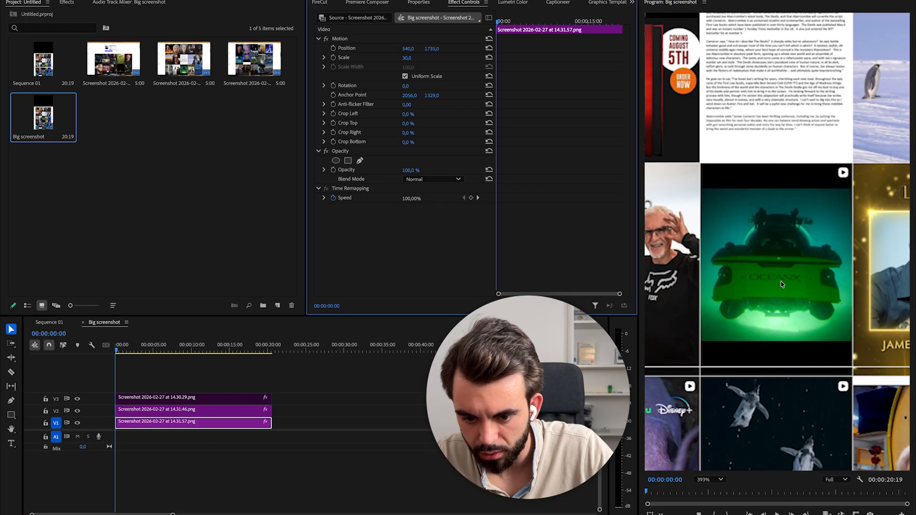
scroll(785, 270, down, 10)
click(205, 401)
key(shift+e)
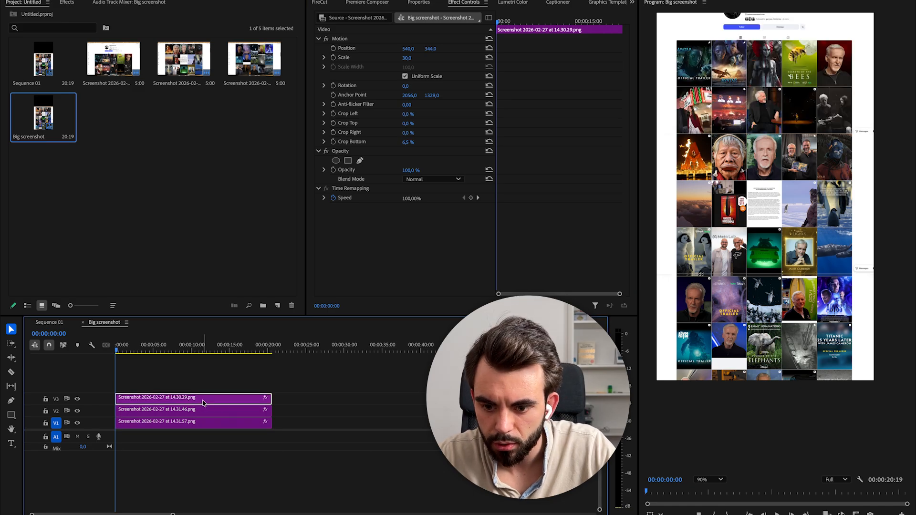
Nudge the V1 screenshot up to close the gap between its image grid and the V2 screenshot
click(368, 415)
click(223, 428)
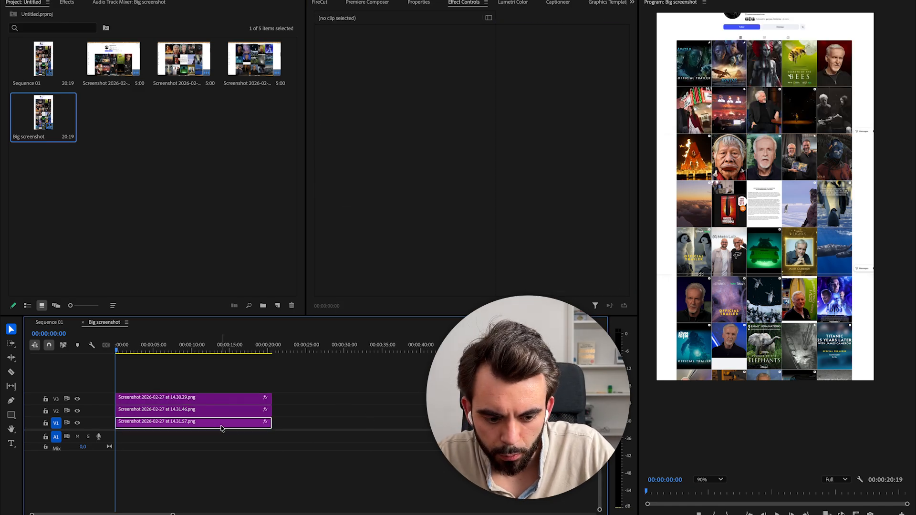
scroll(719, 233, up, 5)
drag(432, 49, 426, 49)
scroll(730, 241, down, 6)
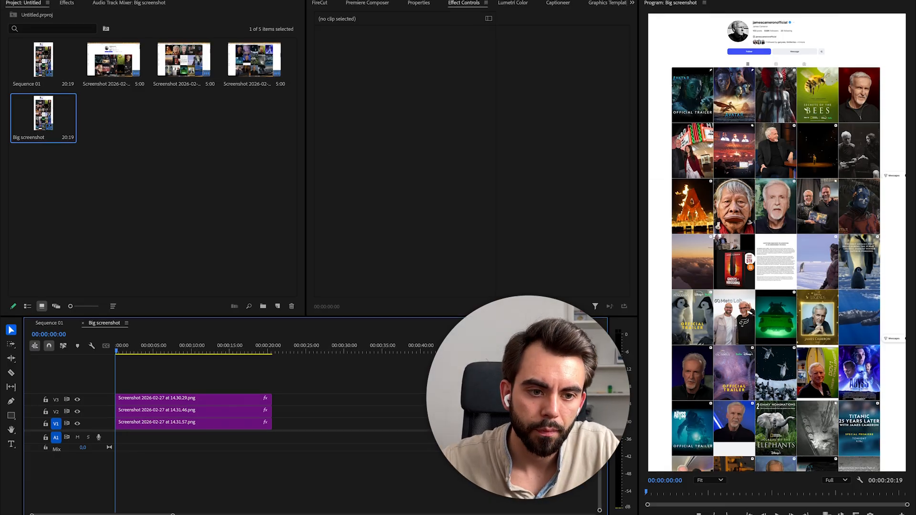
Set the Big screenshot sequence's vertical frame size to 5000 and accept deleting its previews
click(139, 5)
click(151, 23)
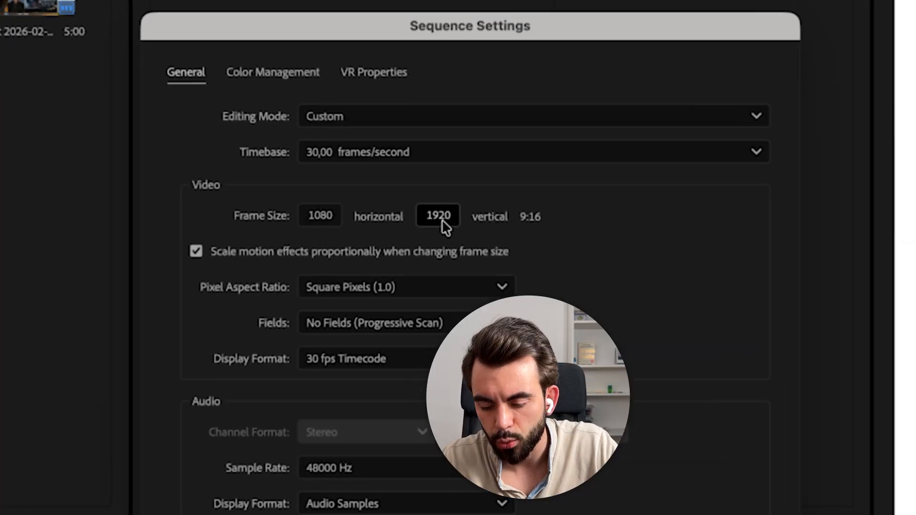
click(444, 219)
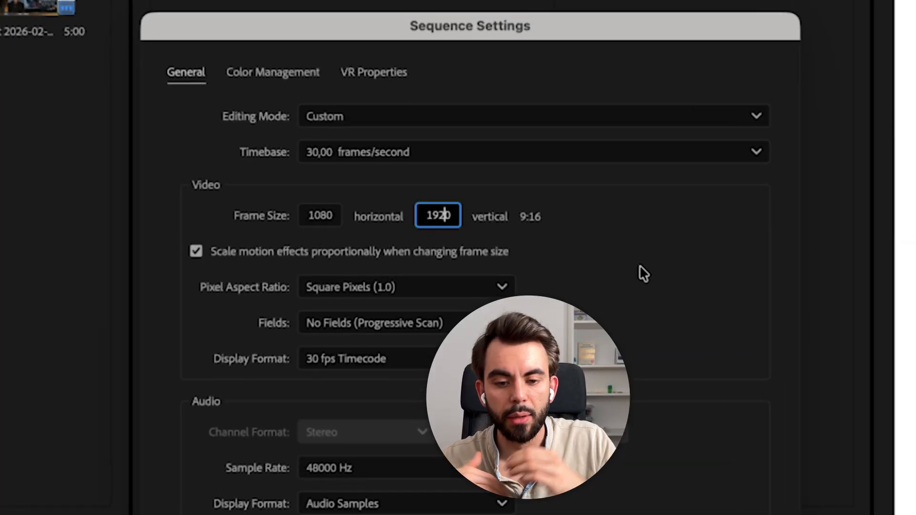
key(super+a)
text(5)
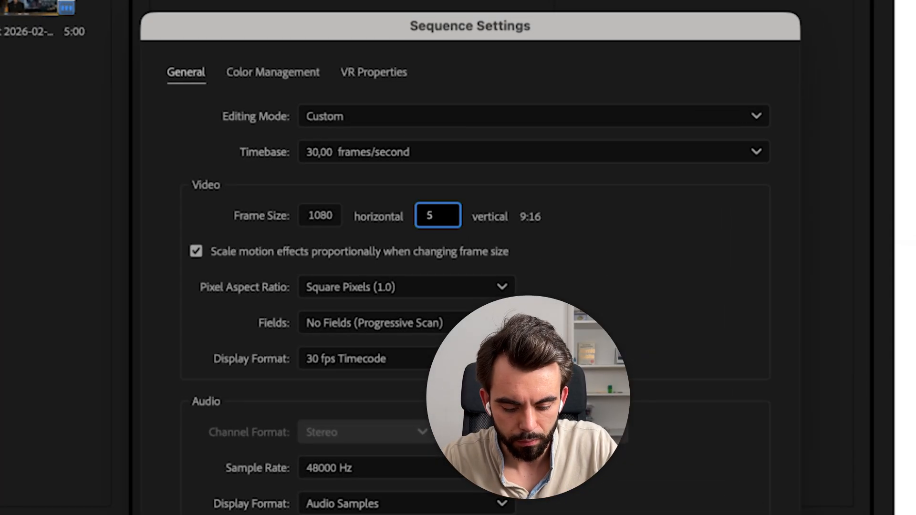
text(000)
key(Return)
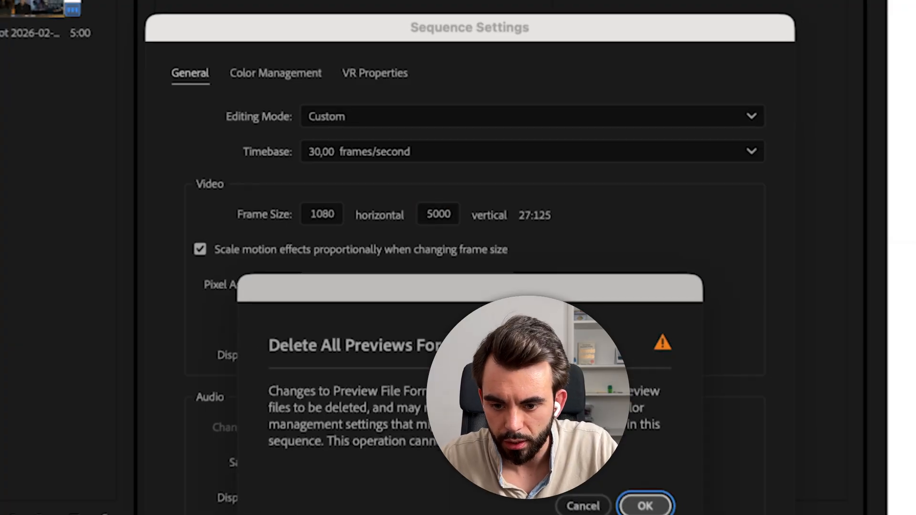
key(Return)
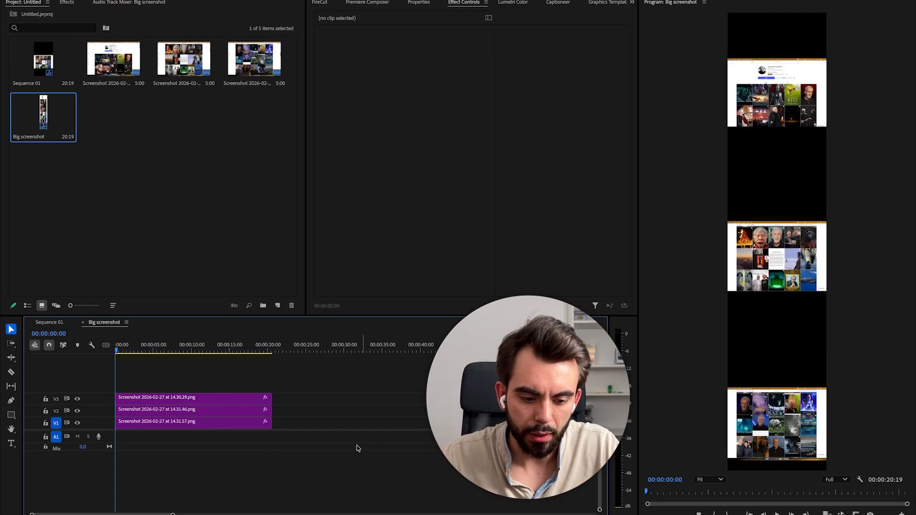
Move the V3 screenshot up to the top of the tall frame, pushing its browser bar out of view
click(199, 400)
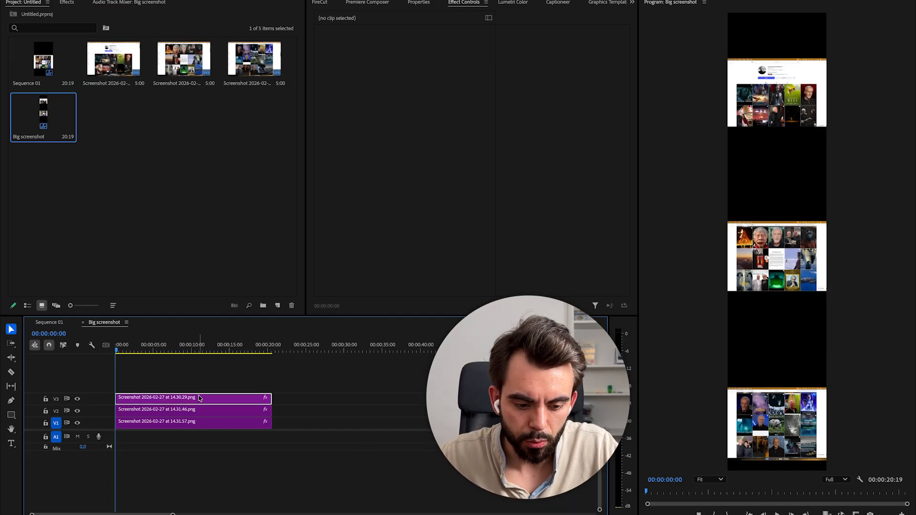
drag(431, 49, 216, 49)
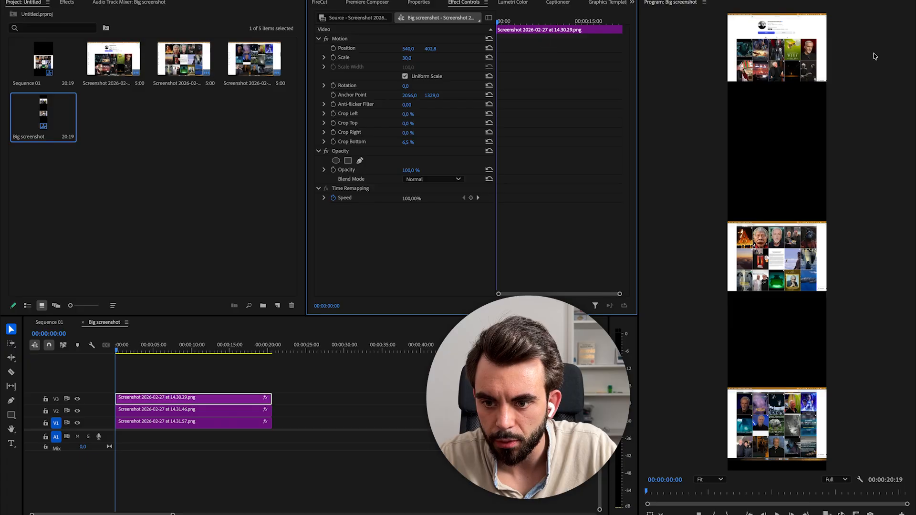
scroll(730, 169, down, 1)
scroll(752, 34, up, 10)
scroll(752, 37, up, 5)
scroll(750, 43, down, 10)
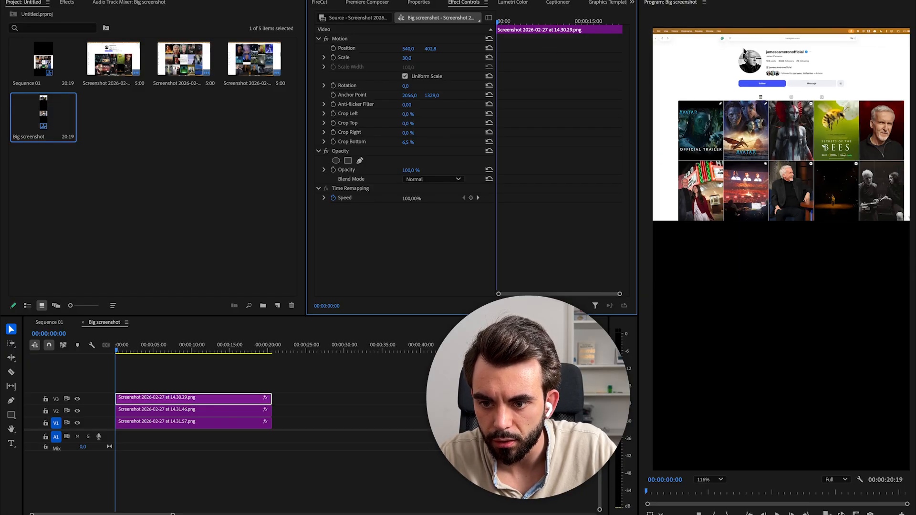
drag(430, 49, 38, 49)
Move the V2 and V1 screenshots up so their image grids continue seamlessly beneath the V3 screenshot
click(194, 410)
drag(434, 48, 225, 49)
click(234, 423)
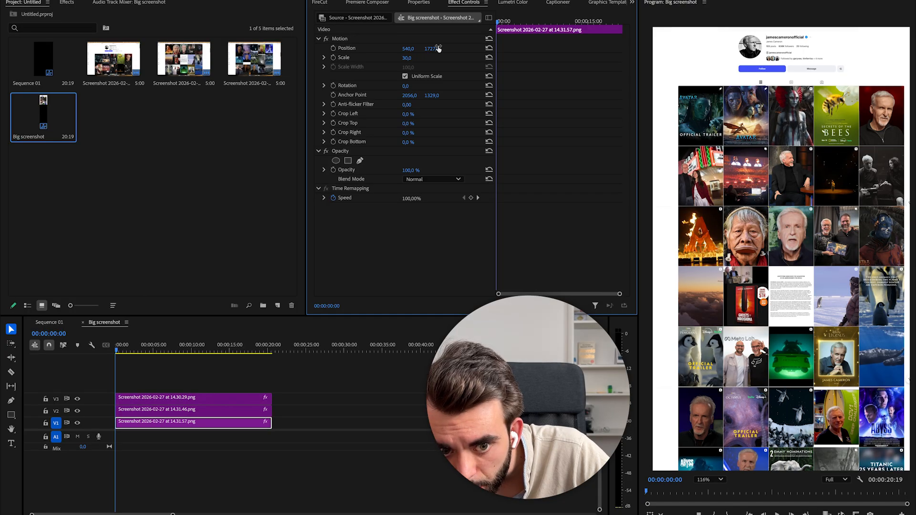
drag(438, 49, 437, 48)
click(353, 380)
scroll(764, 137, down, 5)
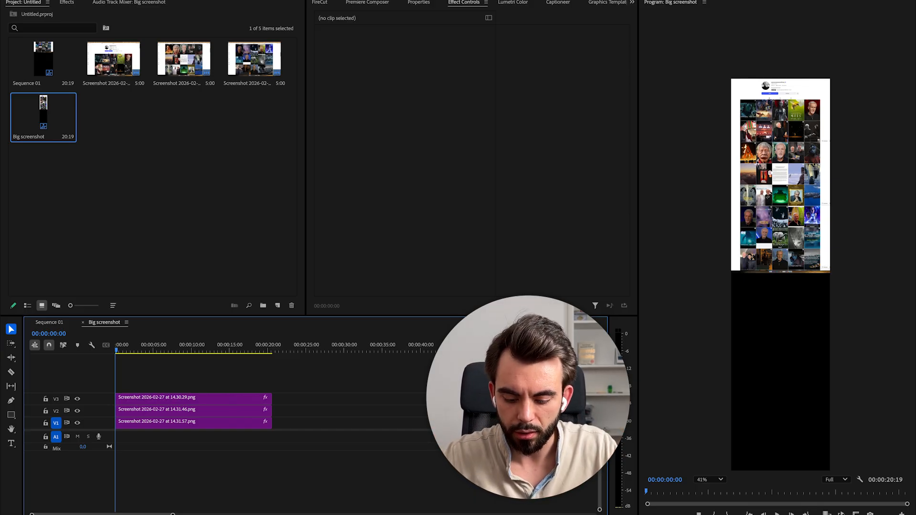
Review the horizontal and vertical frame size in the Big screenshot sequence settings without changing them
key(super+0)
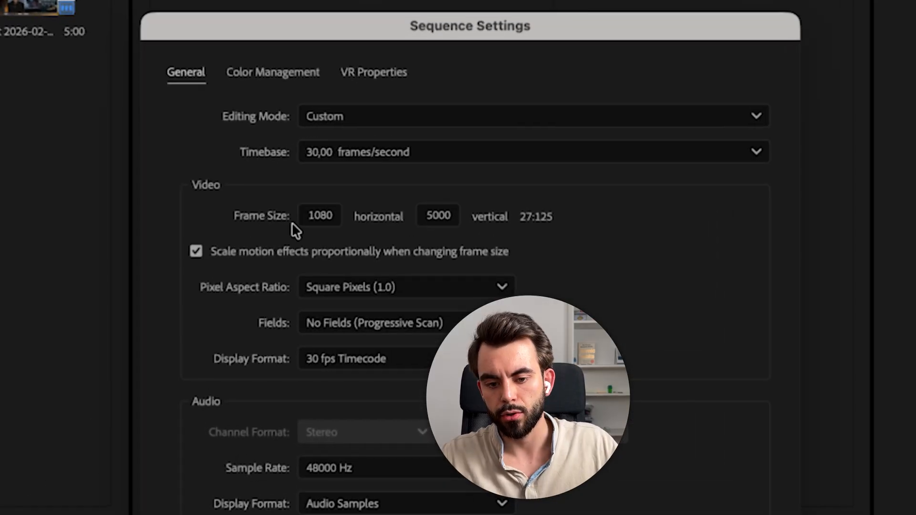
click(317, 215)
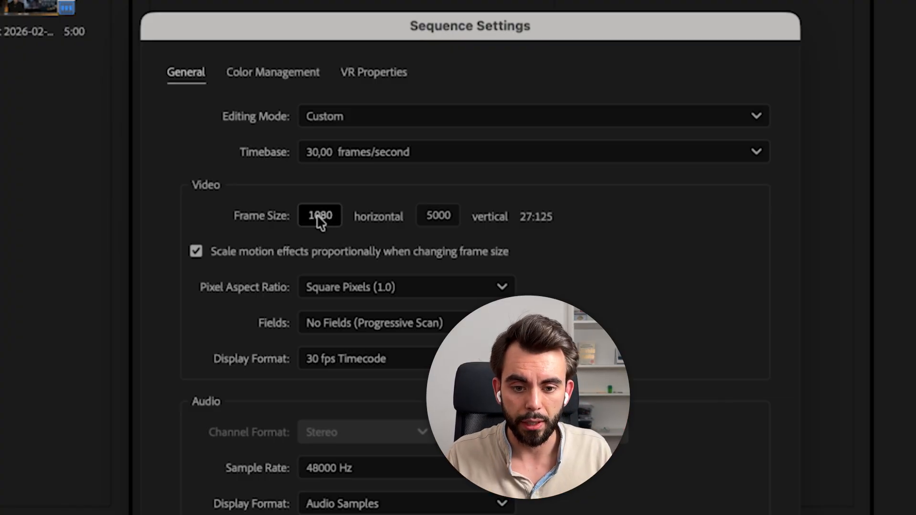
click(450, 220)
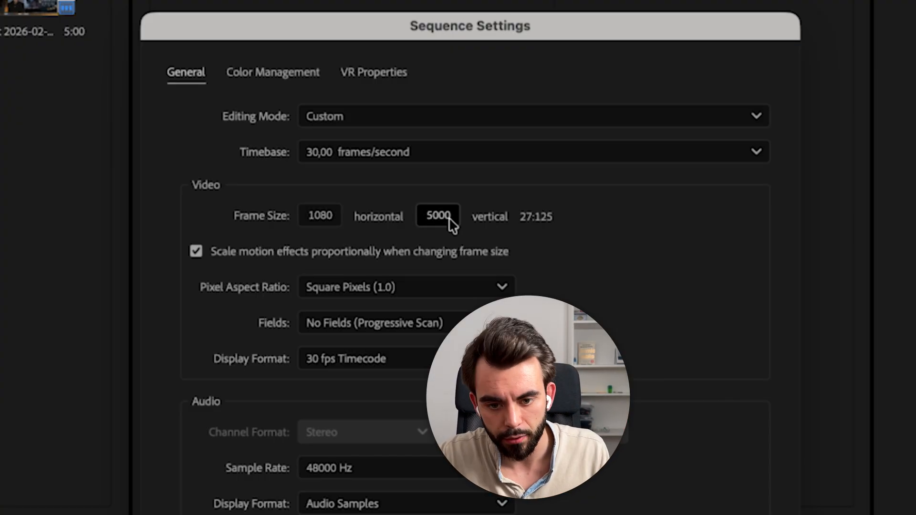
click(583, 430)
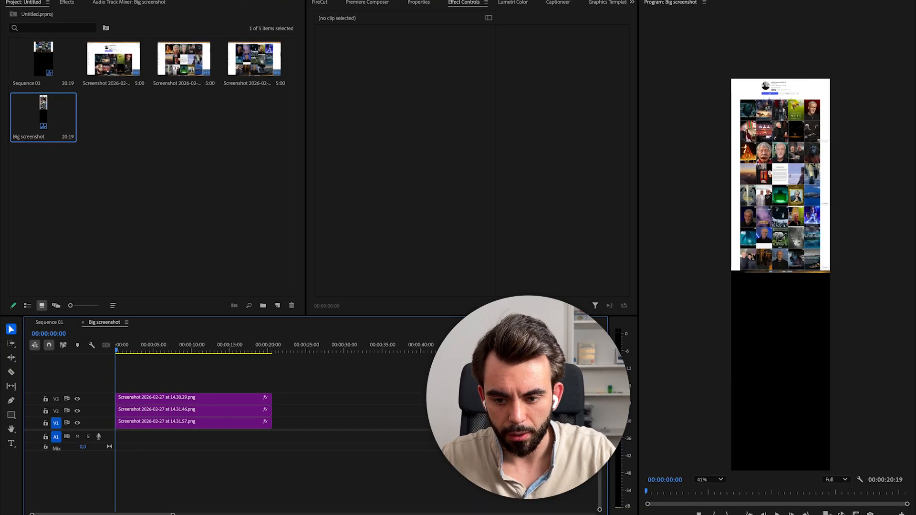
In Sequence 01, move the nested Big screenshot clip down to position 540, 2060
click(55, 325)
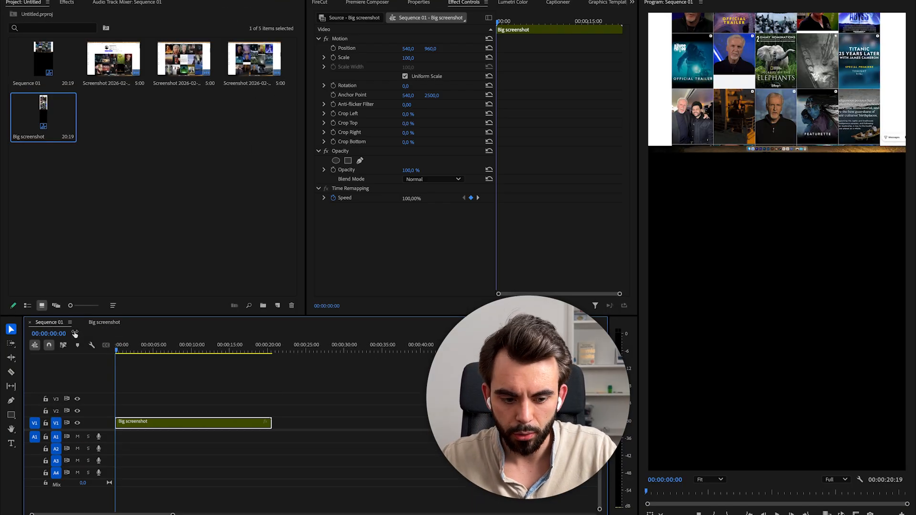
drag(430, 48, 482, 49)
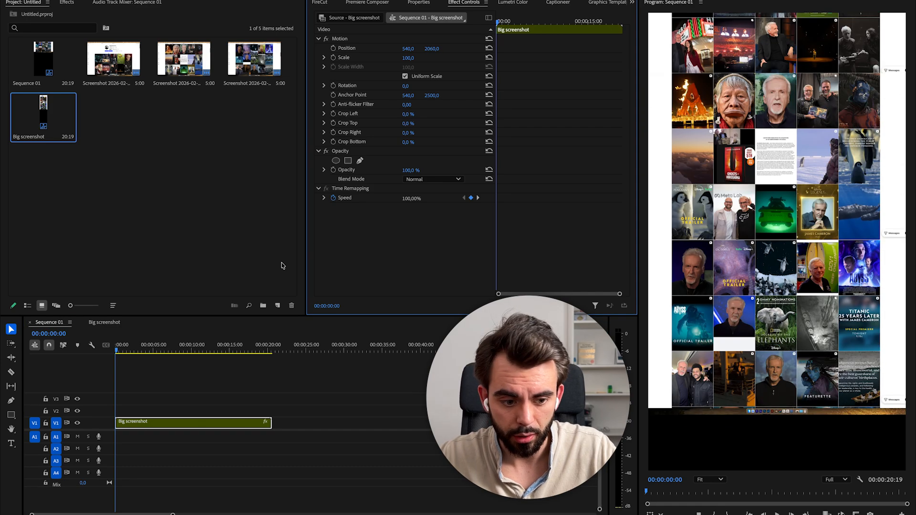
Open the Big screenshot sequence, switch to Safari and scroll further down the Instagram profile to capture the next rows of posts
click(104, 322)
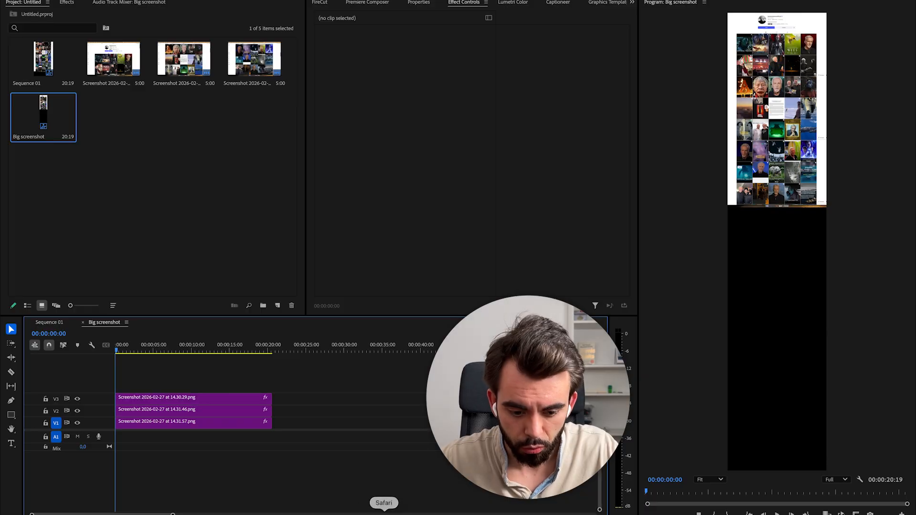
click(384, 513)
drag(912, 205, 912, 281)
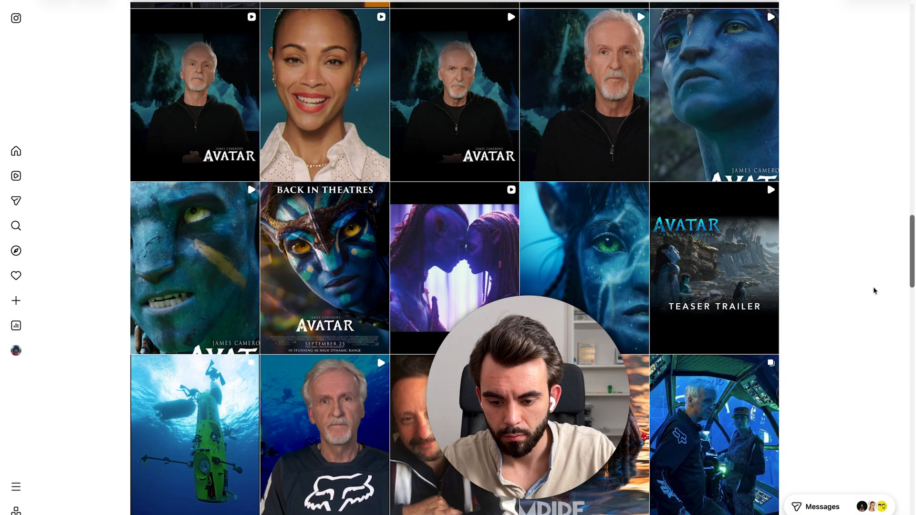
Back in Premiere Pro, place the new screenshot on V1 at 30% scale and position 540, 2426.6, continuing the cropped grid above
drag(408, 142, 403, 142)
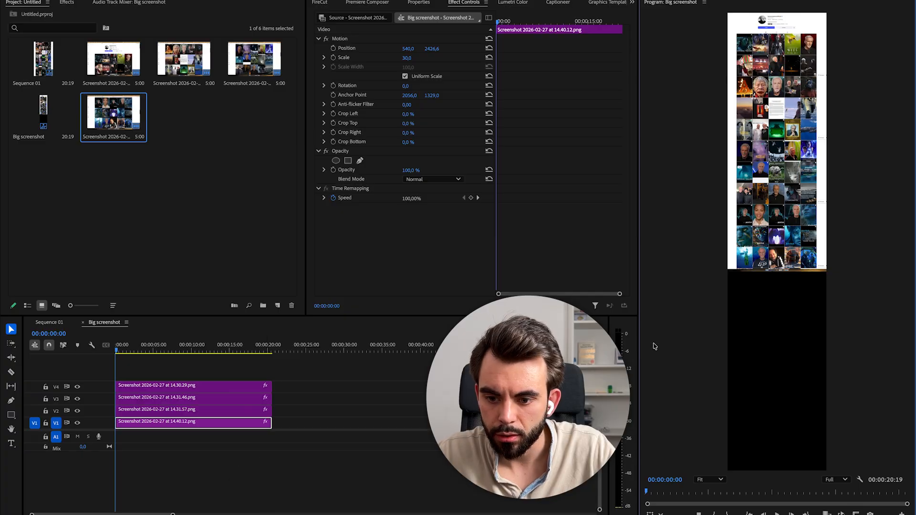
drag(295, 468, 217, 426)
key(shift+super+e)
key(shift+super+e)
In Sequence 01, set the nested Big screenshot clip's vertical position to 2536 so the profile header shows
click(55, 324)
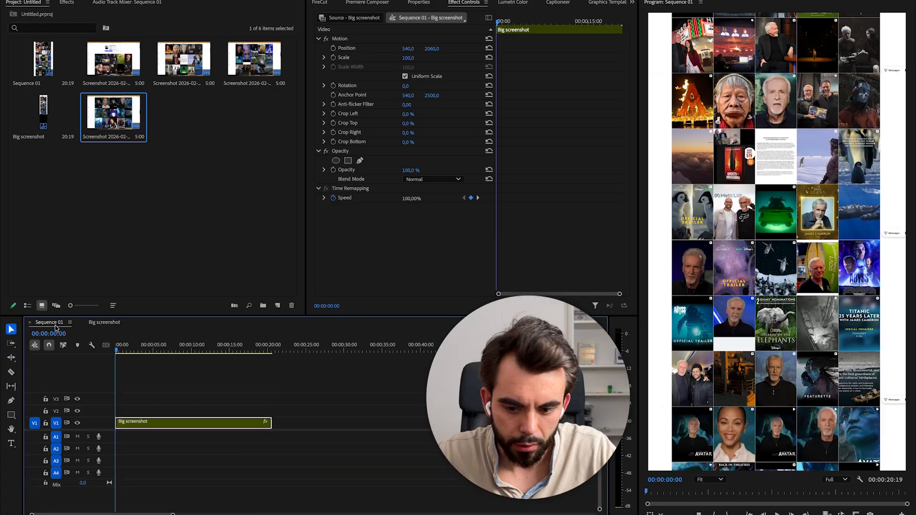
mouse_move(431, 49)
mouse_down()
mouse_move(441, 49)
mouse_move(234, 48)
mouse_move(478, 48)
mouse_move(434, 49)
mouse_up()
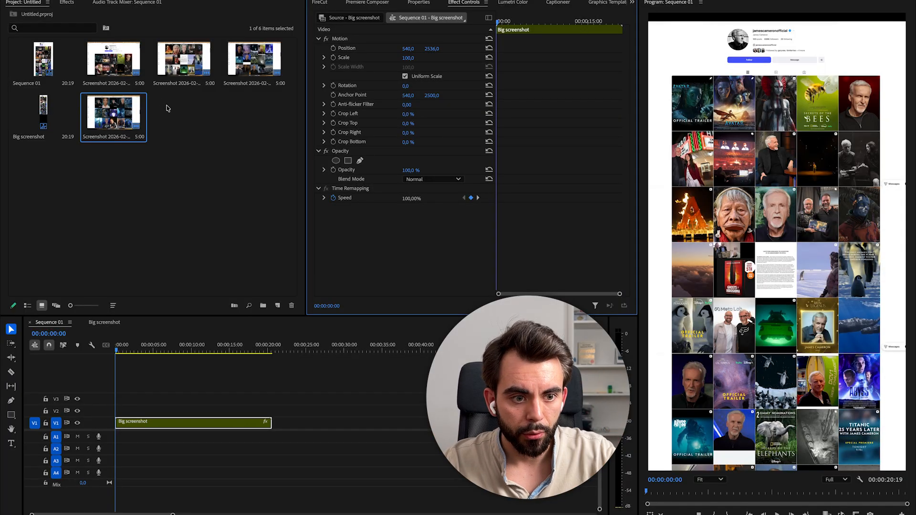
Find the Transform video effect and apply it to the Big screenshot clip
click(66, 2)
click(55, 17)
text(tra)
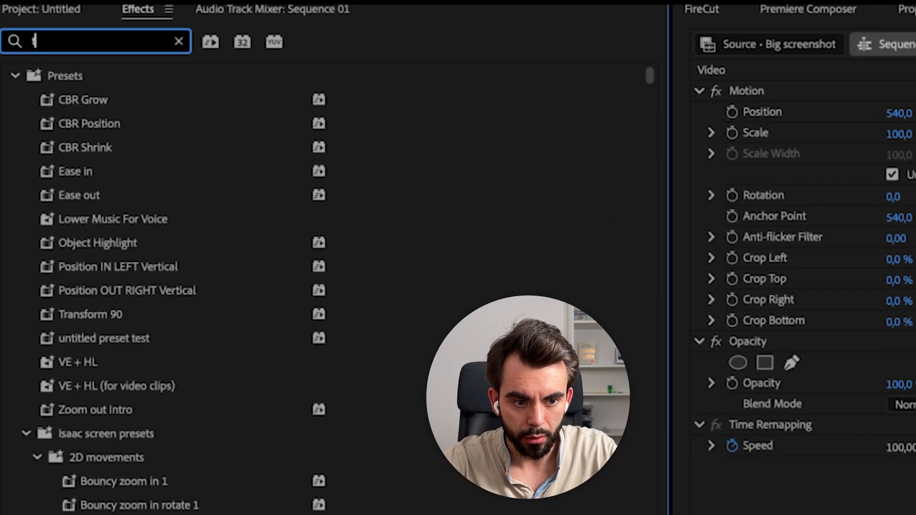
text(nsfor)
drag(107, 384, 391, 514)
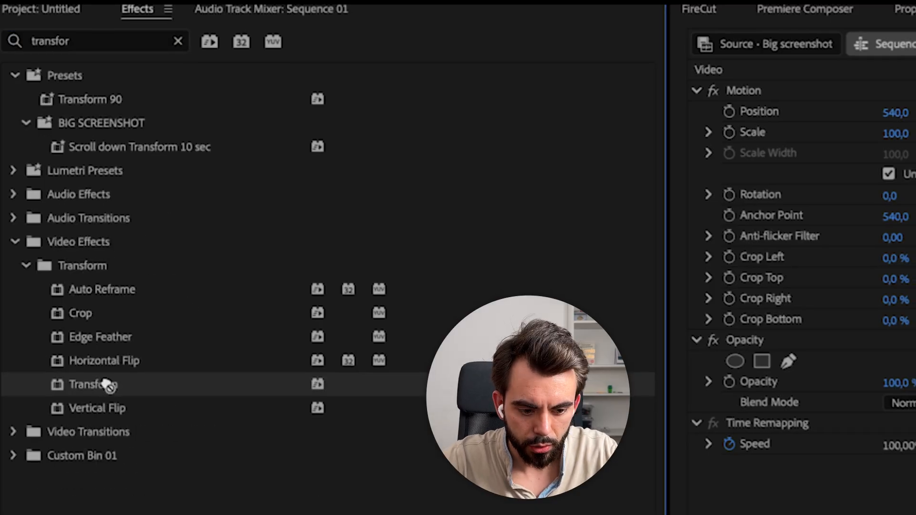
key(equal)
Start Position keyframing in the Transform effect at the clip's beginning, keeping 540, 2500 as the start value
scroll(395, 180, down, 3)
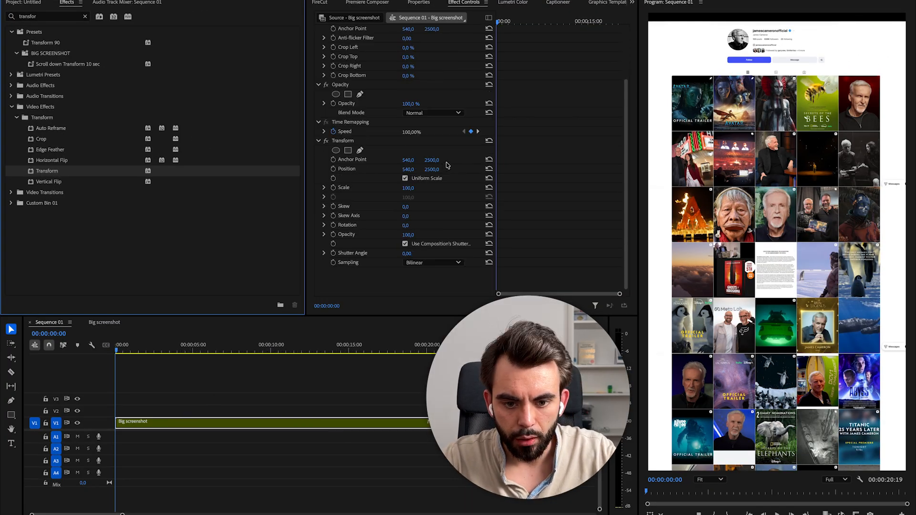
click(333, 169)
mouse_move(432, 169)
mouse_down()
mouse_move(461, 169)
mouse_move(362, 169)
mouse_move(442, 169)
mouse_up()
key(super+z)
scroll(569, 155, up, 3)
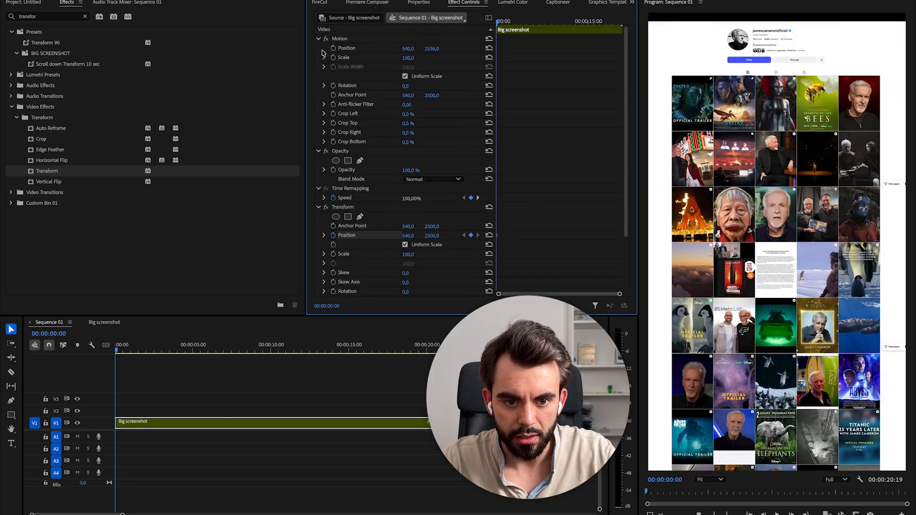
Turn off the composition's shutter angle in the Transform effect and set the Shutter Angle to 180
scroll(529, 195, down, 3)
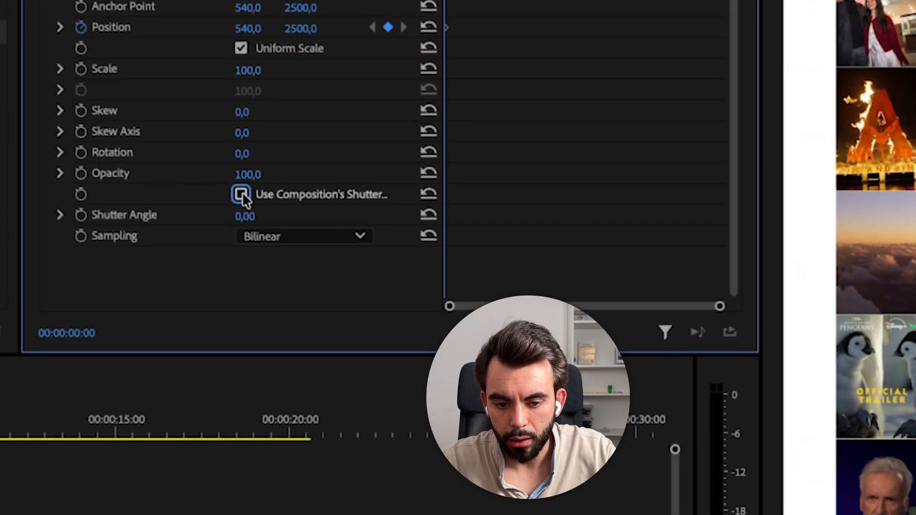
click(405, 244)
drag(244, 216, 249, 225)
click(249, 225)
text(180)
key(Return)
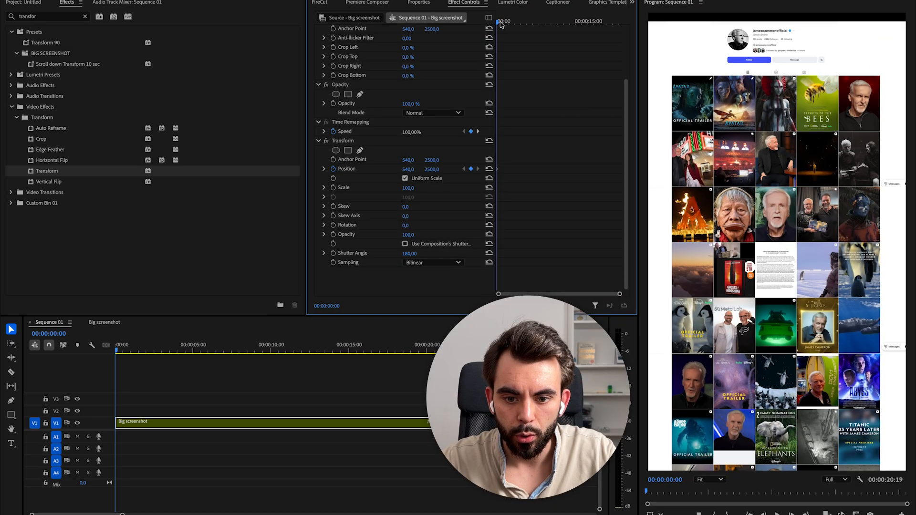
Add a second Transform Position keyframe a little further into the clip, with the vertical value at 1629
drag(499, 22, 508, 28)
drag(435, 172, 324, 171)
scroll(405, 143, up, 3)
Try moving the second Position keyframe closer to the first, inspect the motion blur up close, and undo the keyframe move
drag(508, 22, 500, 29)
drag(508, 236, 504, 236)
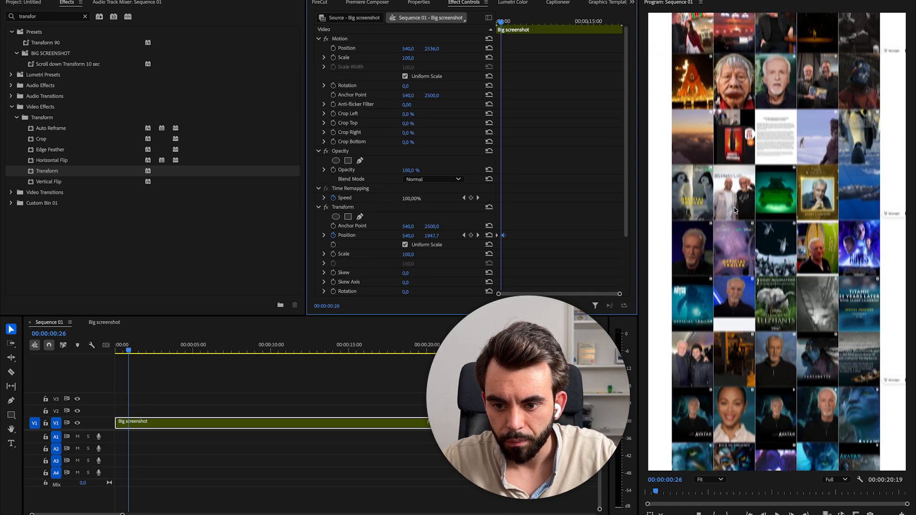
scroll(747, 236, up, 5)
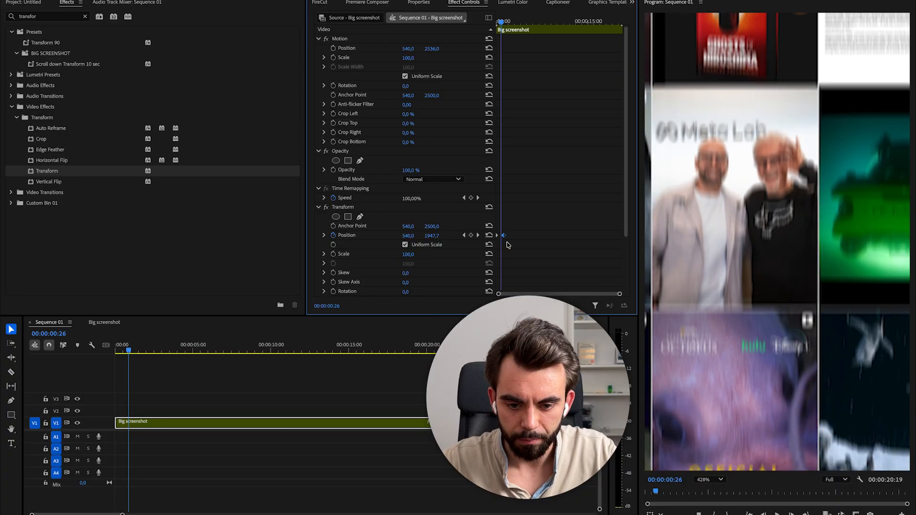
key(ctrl+z)
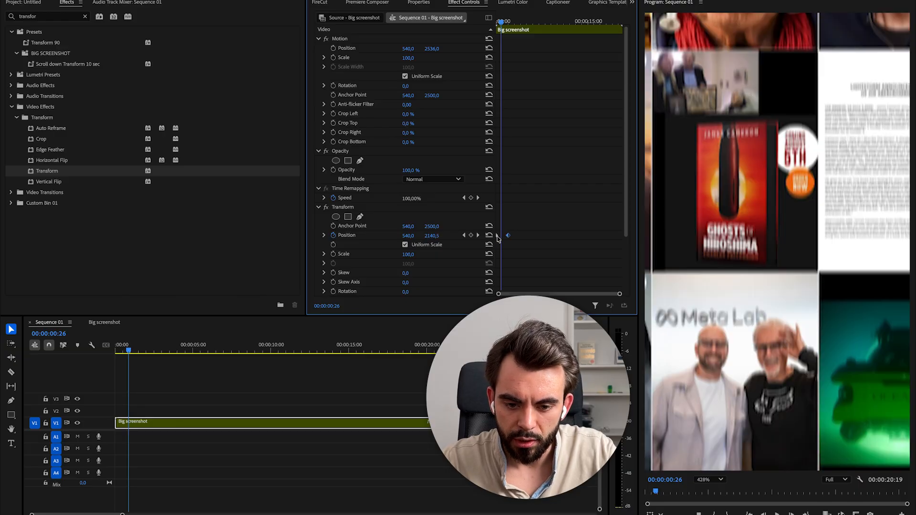
Apply Ease Out to the first Transform Position keyframe and Ease In to the second
right_click(499, 238)
mouse_move(536, 324)
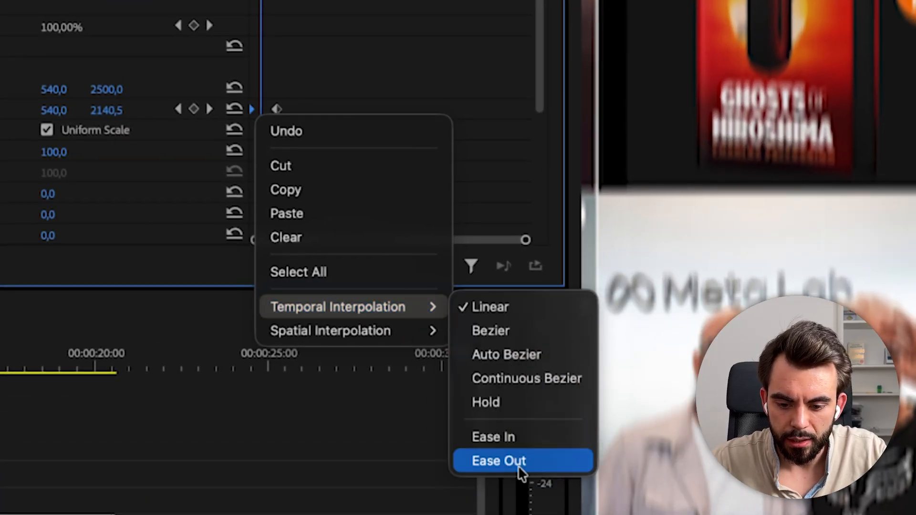
click(518, 462)
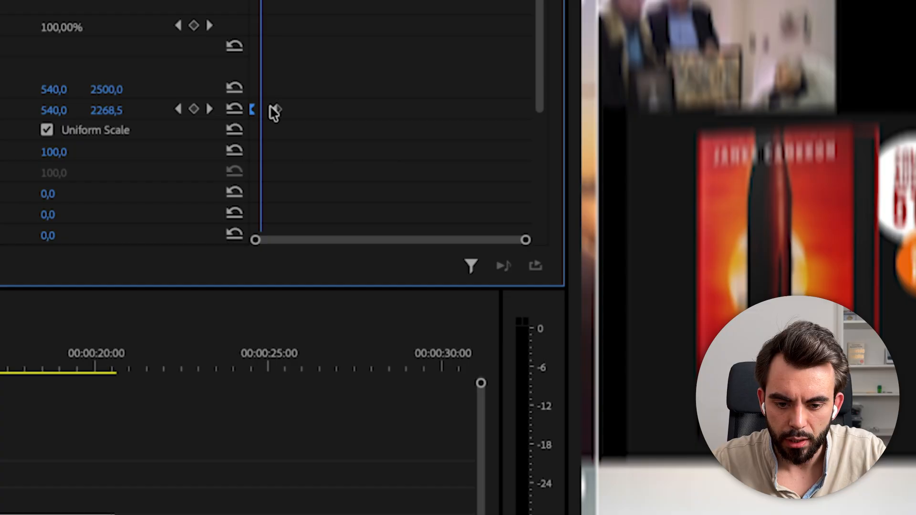
right_click(277, 110)
mouse_move(433, 302)
click(496, 424)
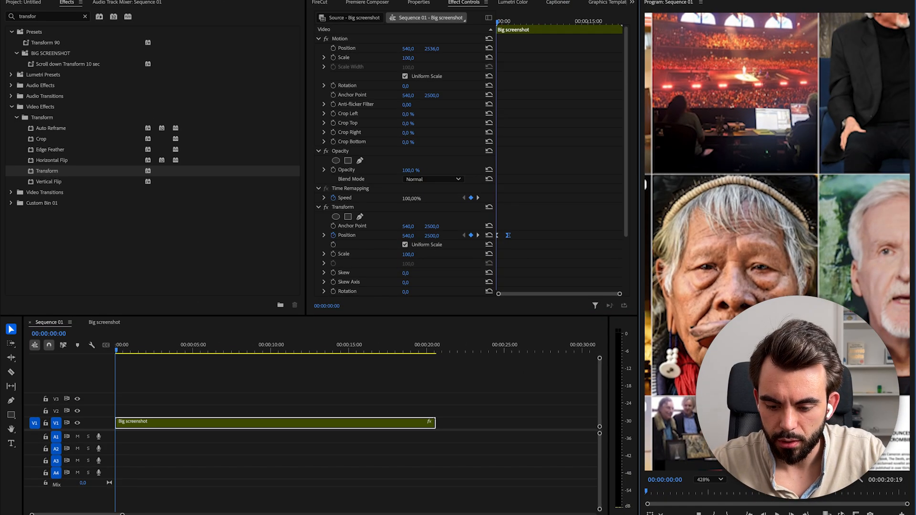
Fit the preview to the frame, play the eased scroll and return to the beginning
key(shift+z)
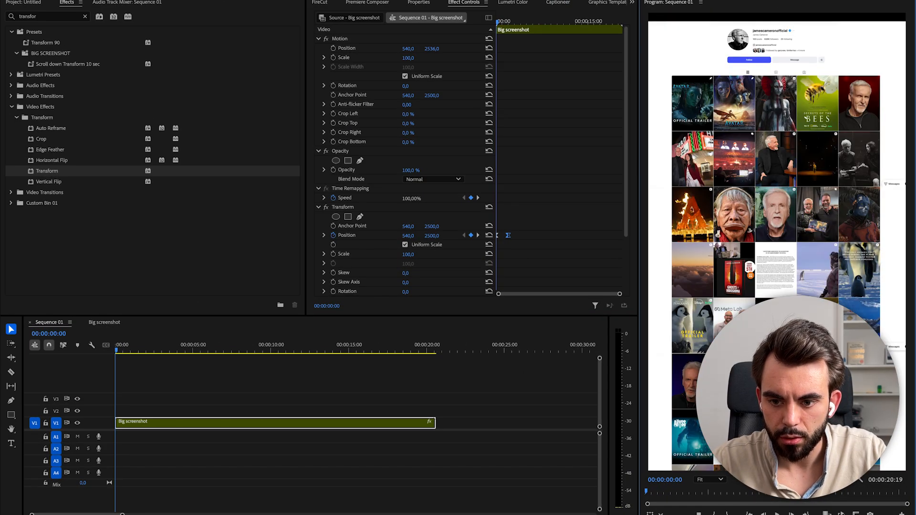
key(space)
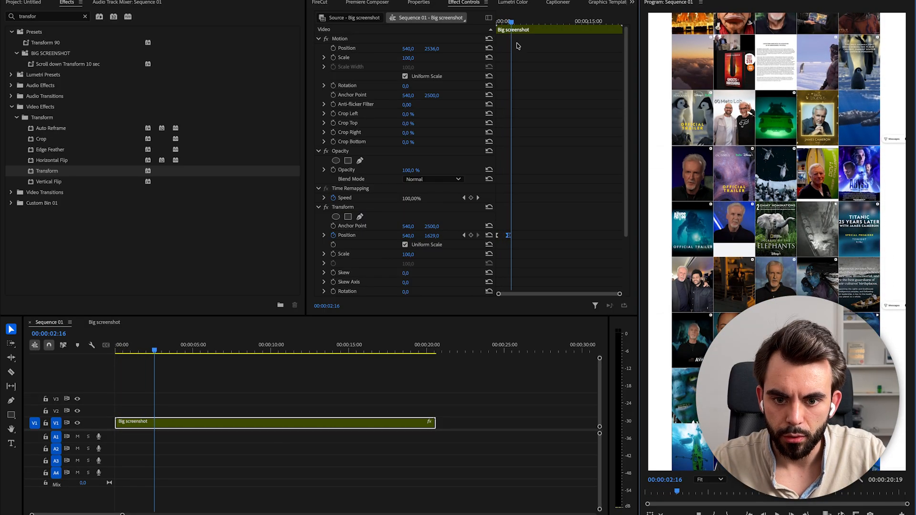
click(499, 23)
key(Home)
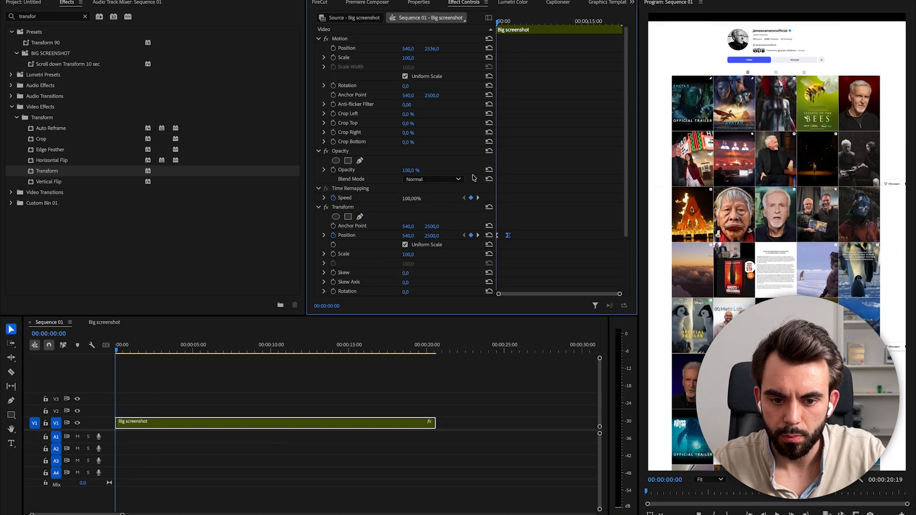
Set the first Transform Position keyframe to 540, 2458, move the second keyframe closer to it, and play the faster scroll
drag(425, 239, 404, 239)
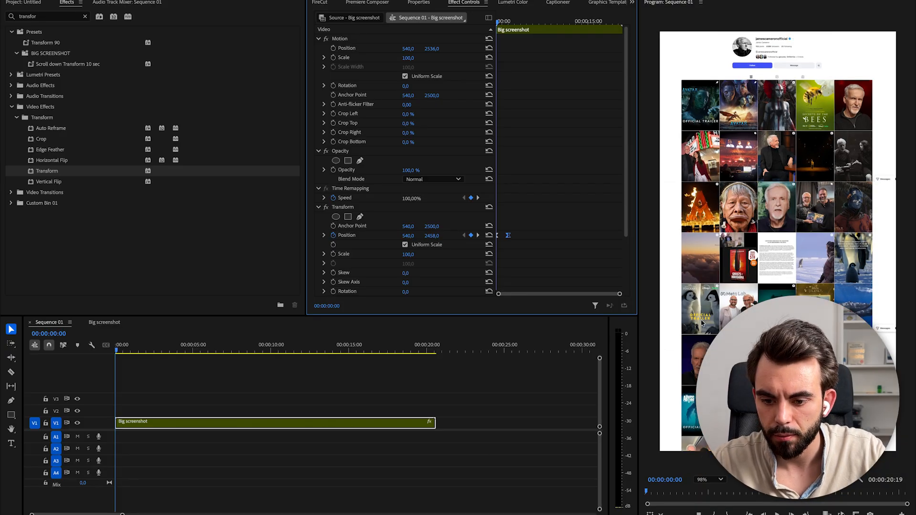
key(space)
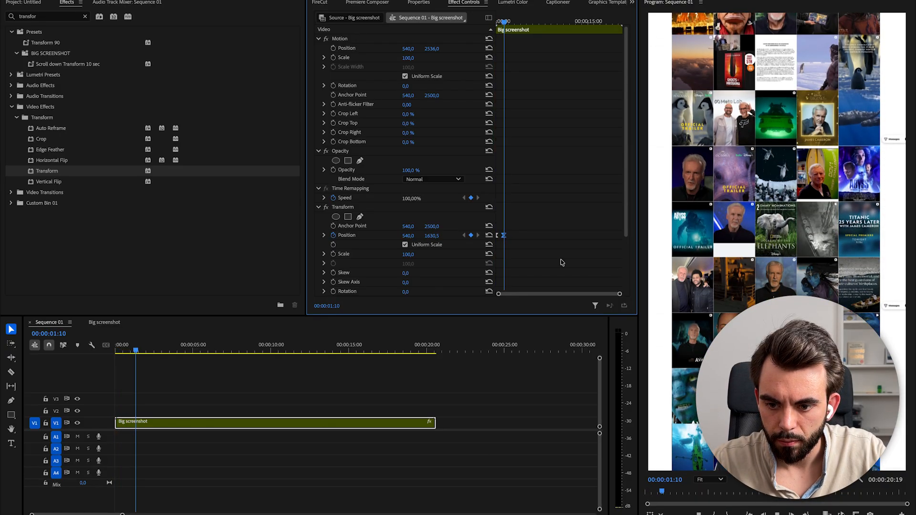
key(space)
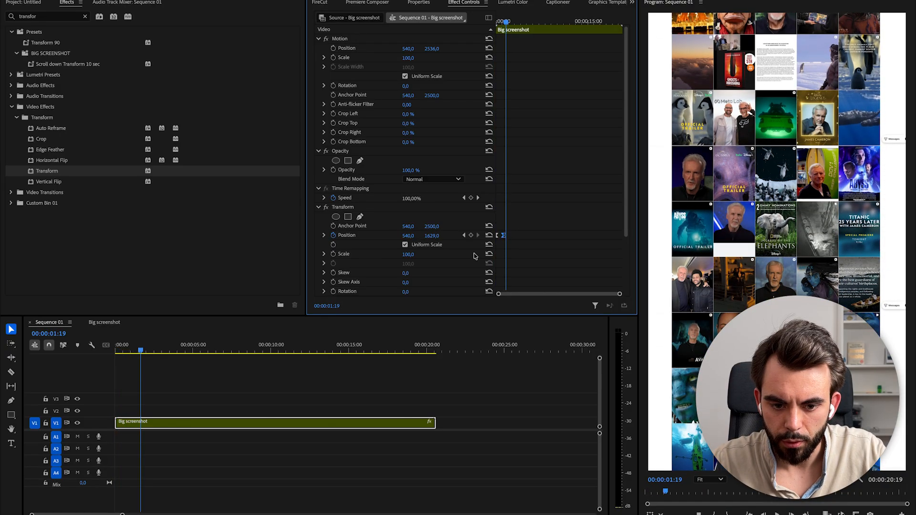
Steepen the velocity curve between the two Transform Position keyframes using its handles, and replay the scroll from the start
click(324, 235)
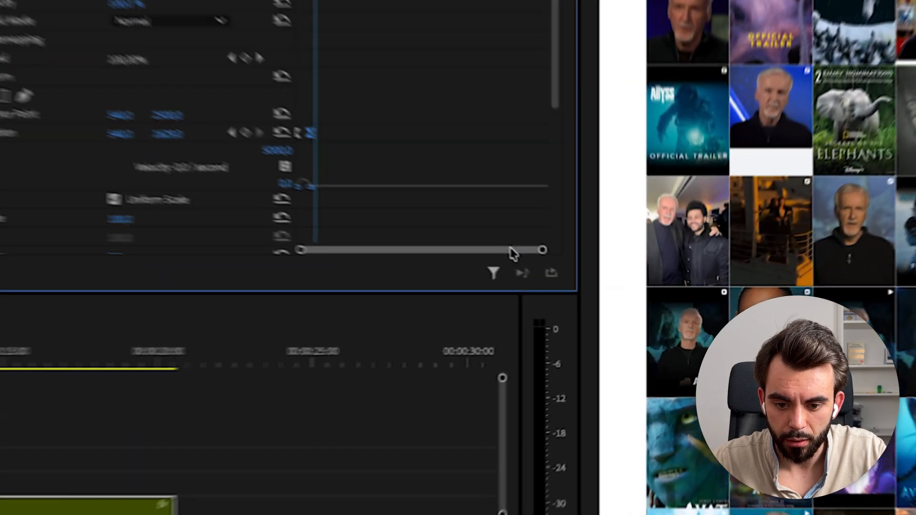
drag(618, 294, 570, 293)
drag(362, 171, 337, 171)
key(Home)
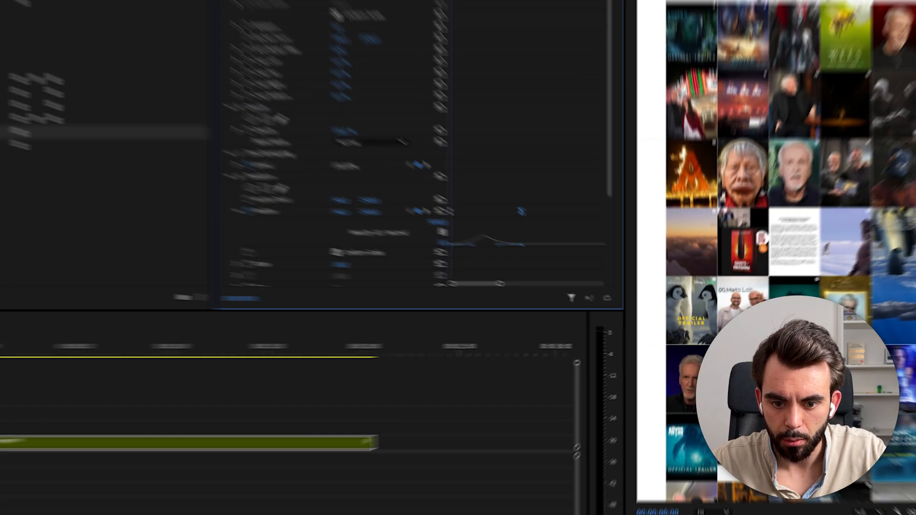
key(space)
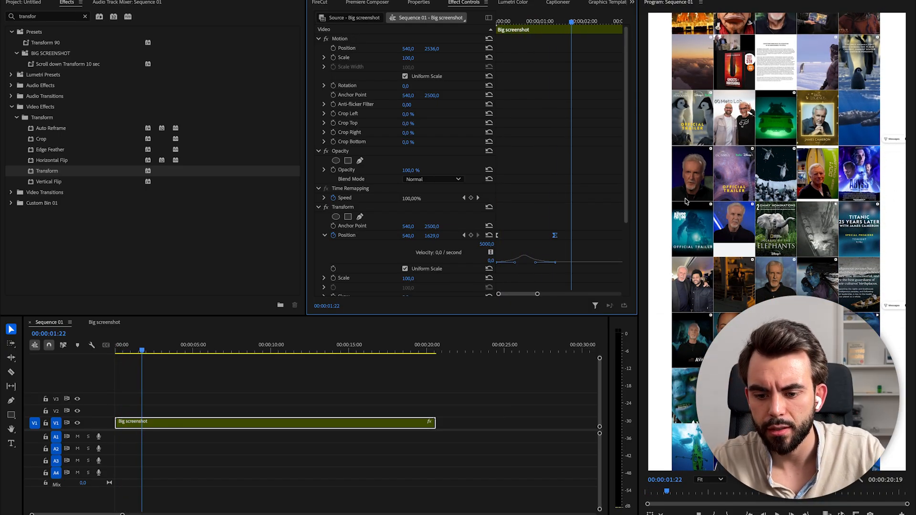
In the Big screenshot sequence, draw a rectangle over the white margin beside the image grid to cover the Messages badges
click(109, 323)
click(367, 419)
click(11, 414)
scroll(829, 263, up, 4)
mouse_move(776, 288)
mouse_down()
mouse_move(817, 208)
mouse_move(817, 185)
mouse_up()
key(v)
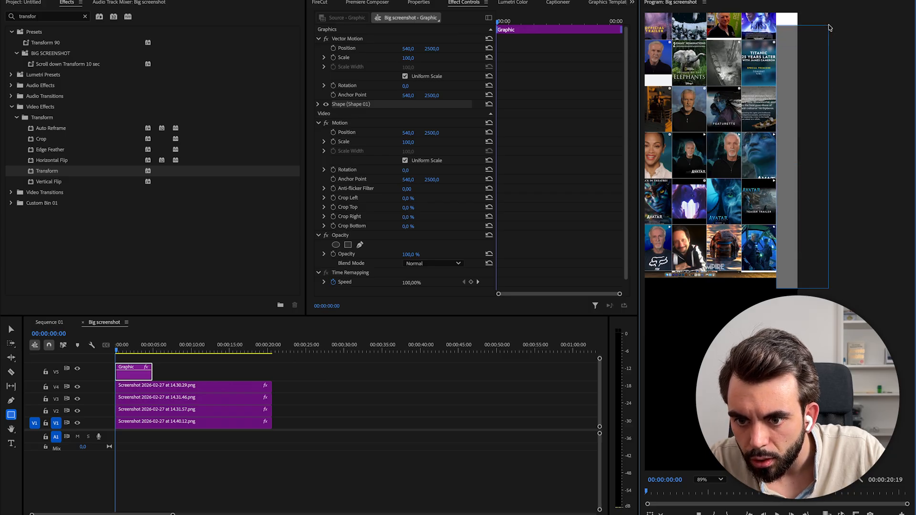
Extend the rectangle's top edge up to just below the profile header
scroll(776, 145, down, 2)
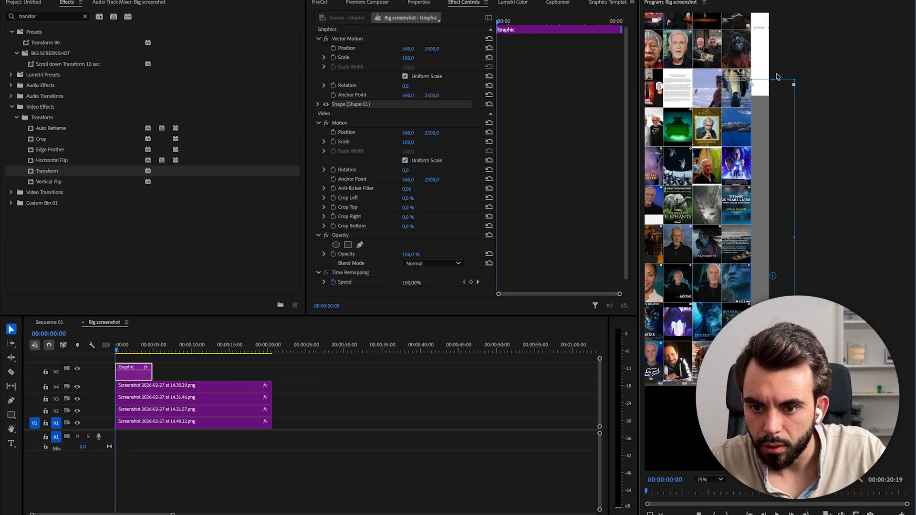
scroll(711, 200, down, 2)
drag(757, 117, 752, 56)
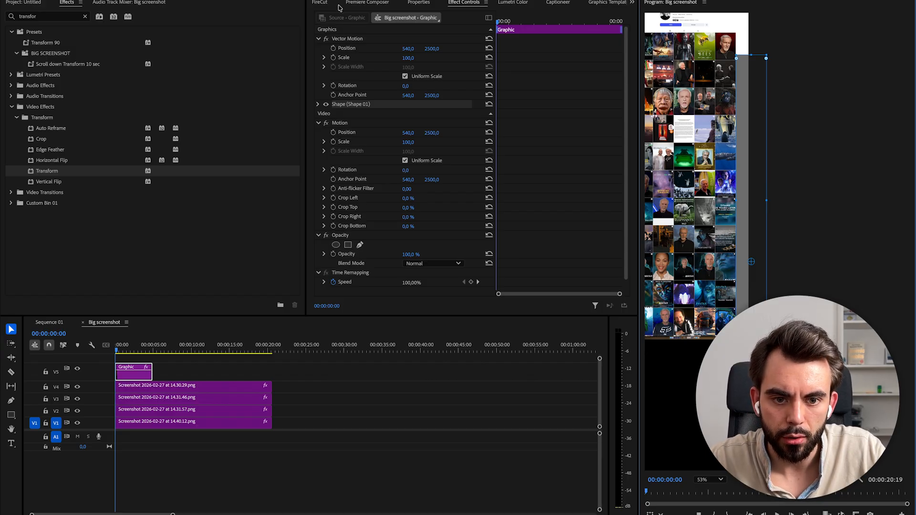
Change the rectangle's fill colour to white to match the page background
click(368, 4)
click(410, 4)
click(339, 107)
click(352, 199)
click(551, 333)
click(540, 377)
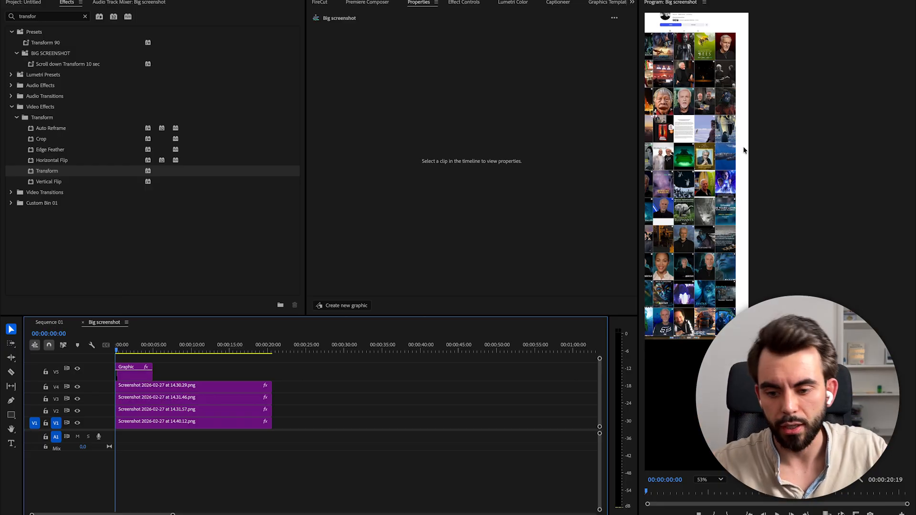
Check the covered margin in Sequence 01 with the whole frame fitted in the preview
click(50, 323)
click(695, 355)
key(shift+z)
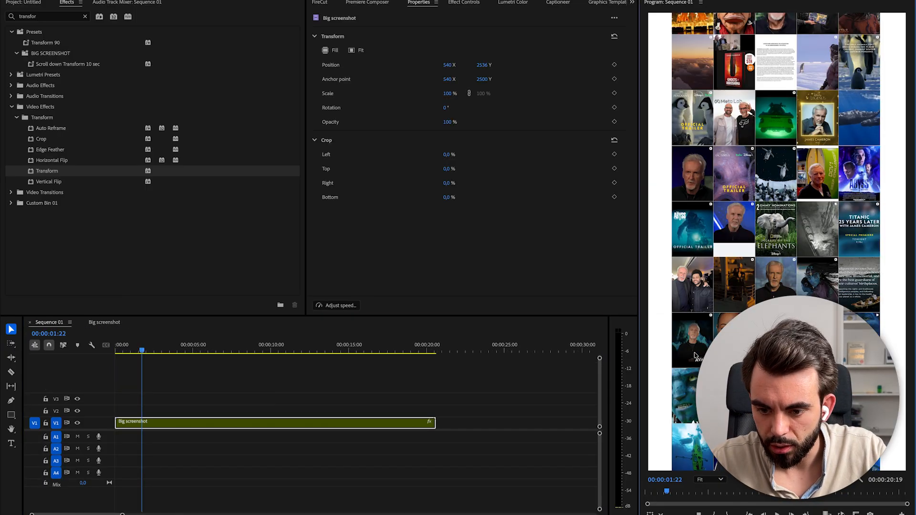
Delete the white rectangle graphic from the Big screenshot sequence
click(106, 324)
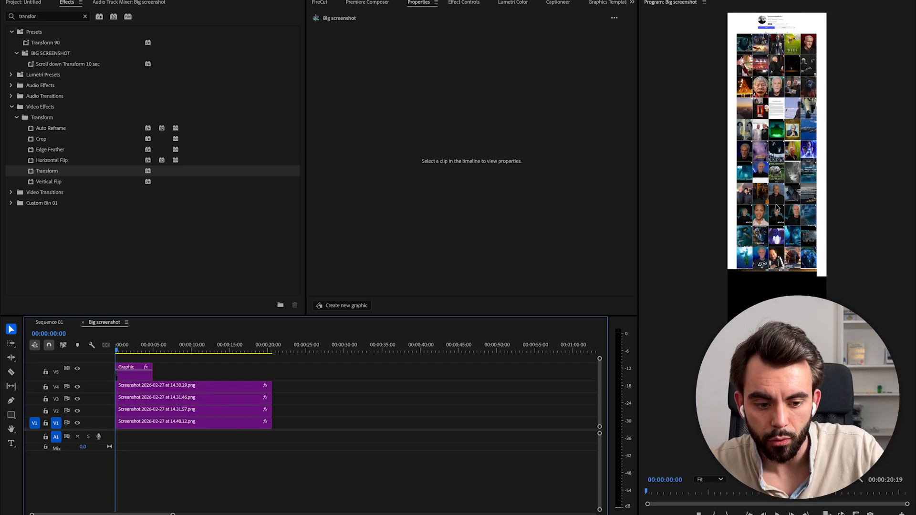
click(126, 367)
key(Delete)
Crop 15% off the right side of the topmost screenshot clip in the Big screenshot sequence
click(135, 386)
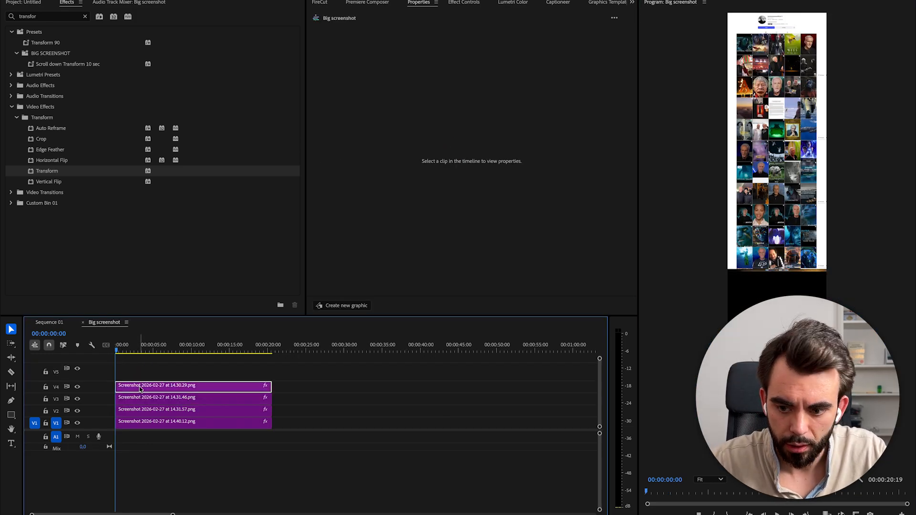
drag(448, 187, 455, 187)
scroll(840, 91, up, 5)
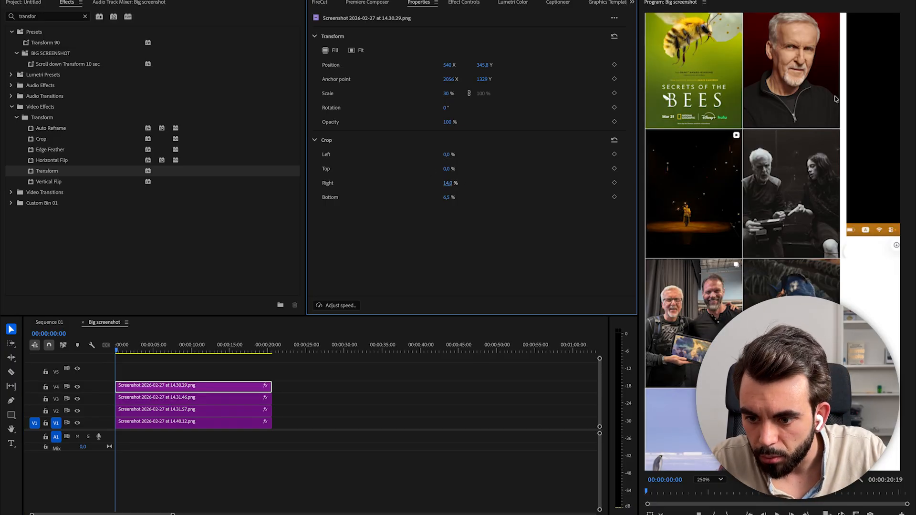
click(448, 183)
text(15)
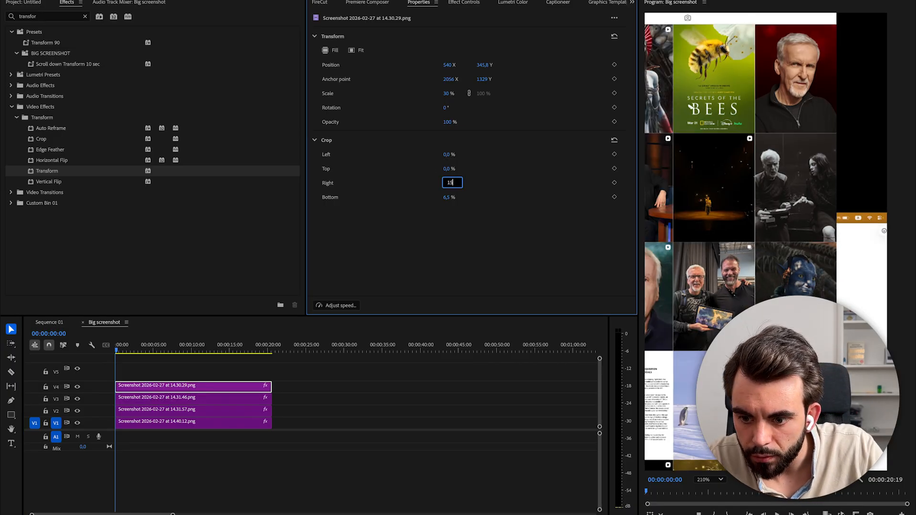
key(Return)
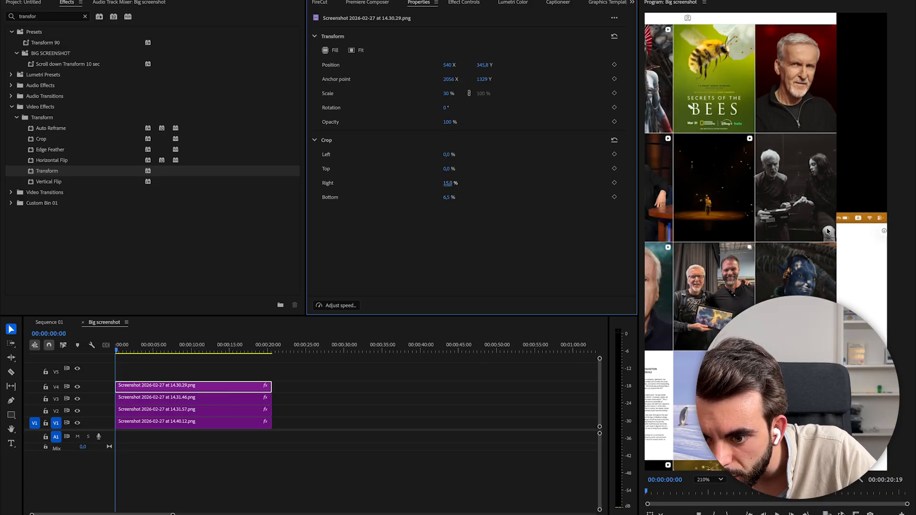
Set the right crop of the other three screenshot clips to 15% as well
click(239, 398)
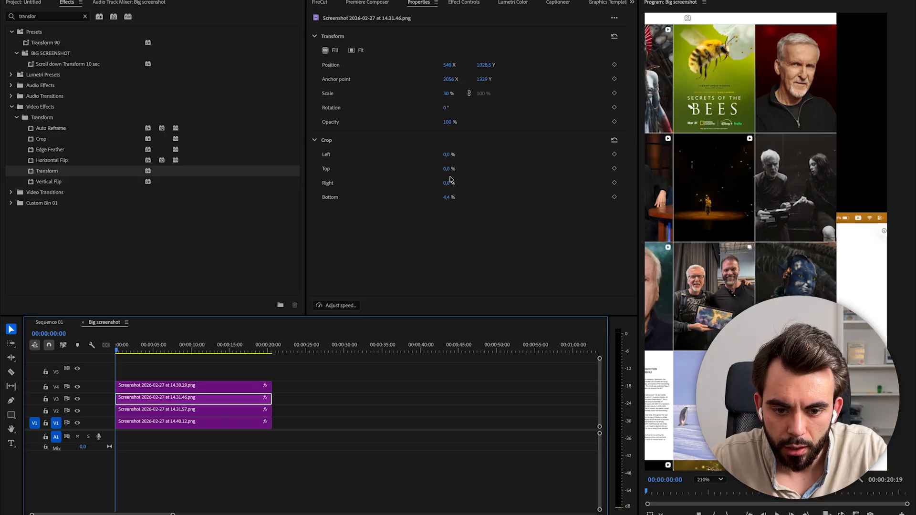
click(448, 182)
text(15)
click(250, 413)
click(449, 184)
text(15)
click(245, 421)
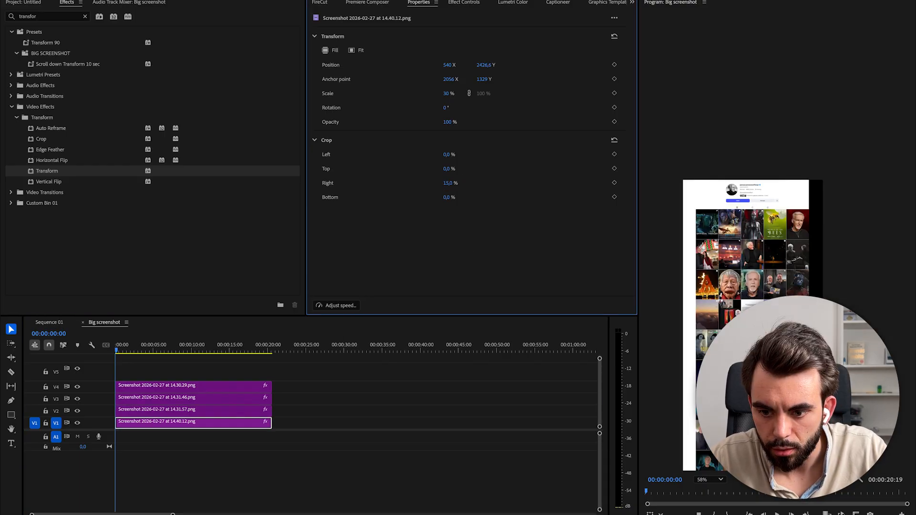
scroll(743, 200, down, 3)
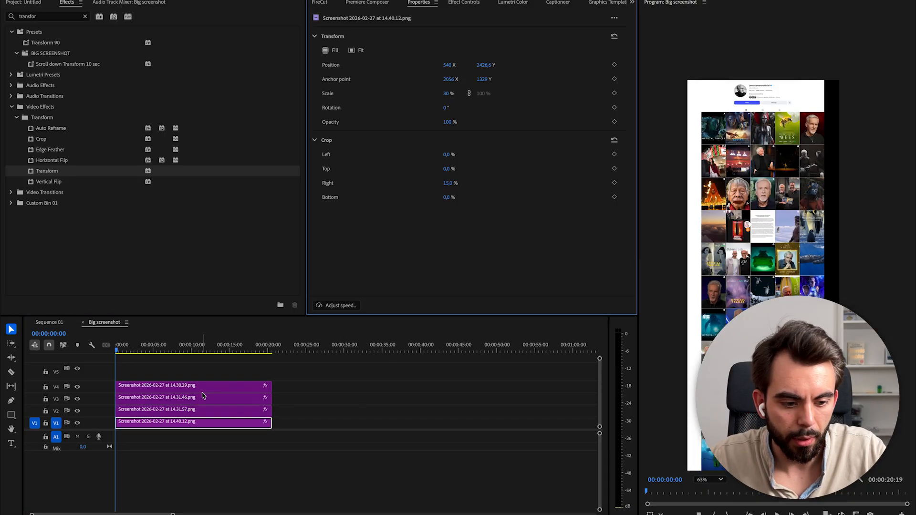
Move the four screenshots up one track and place a new white 1080 × 5000 color matte beneath them on V1
drag(306, 457, 223, 400)
click(278, 307)
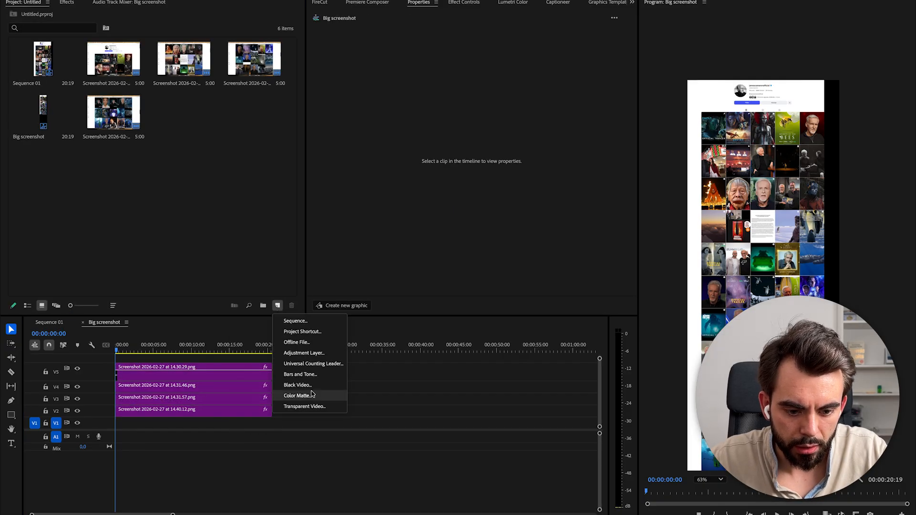
click(311, 394)
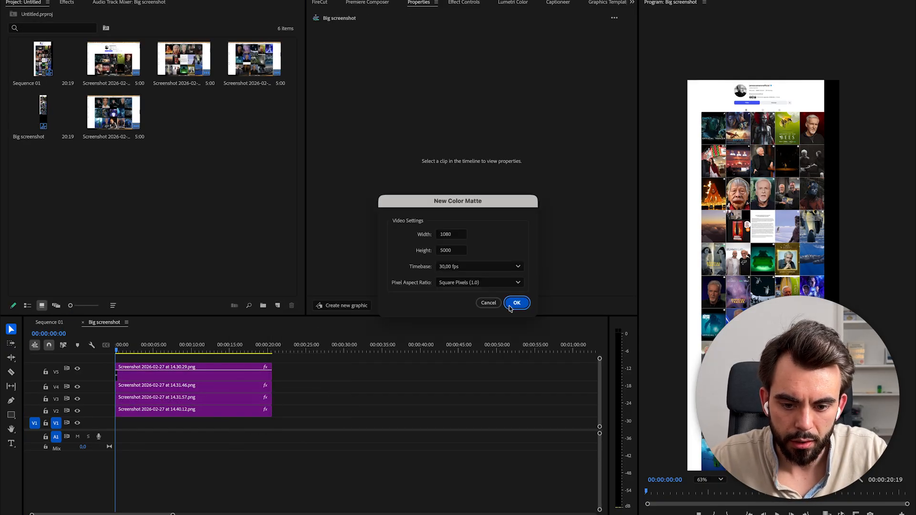
click(516, 303)
click(548, 329)
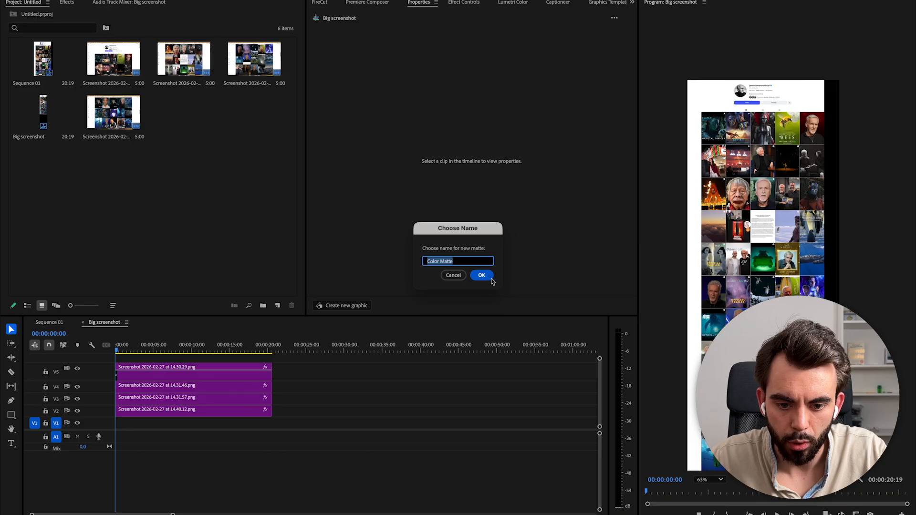
click(492, 280)
drag(184, 114, 156, 425)
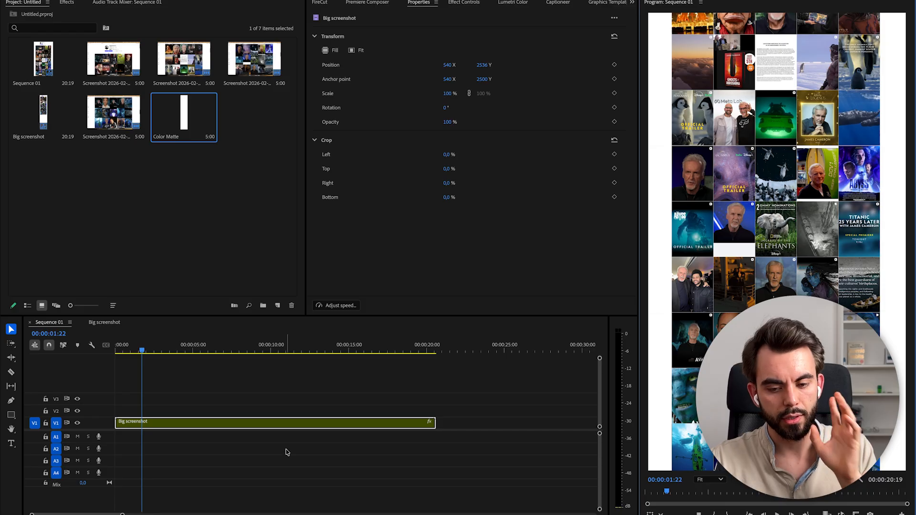
Save the Motion settings of the topmost clip in the Big screenshot sequence as a preset named Big screenshot 1
click(111, 323)
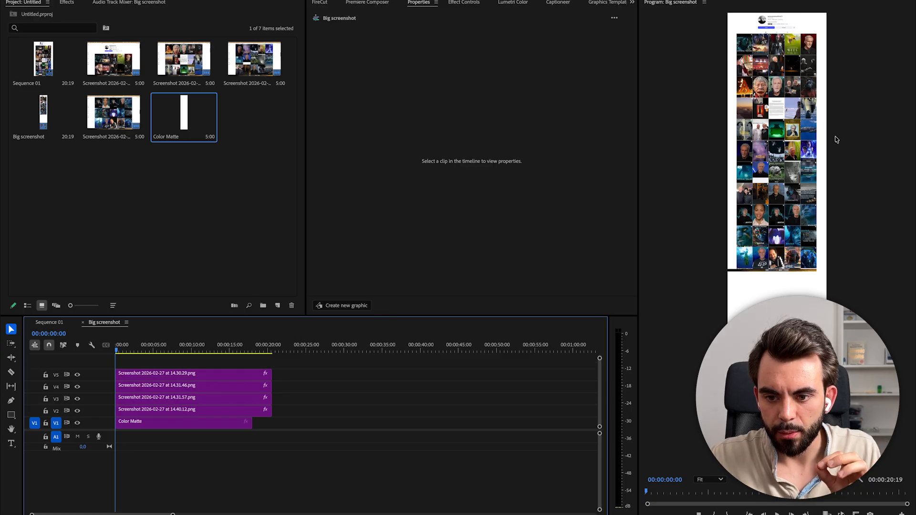
click(164, 377)
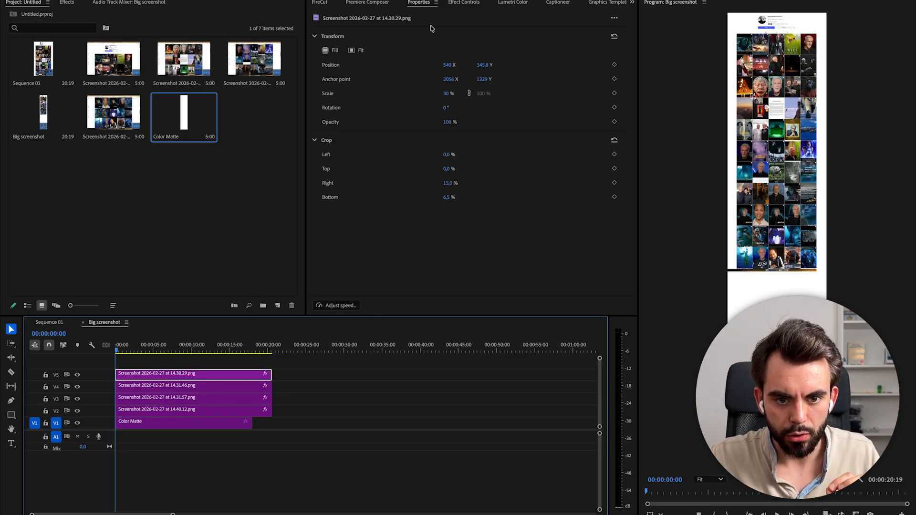
click(463, 3)
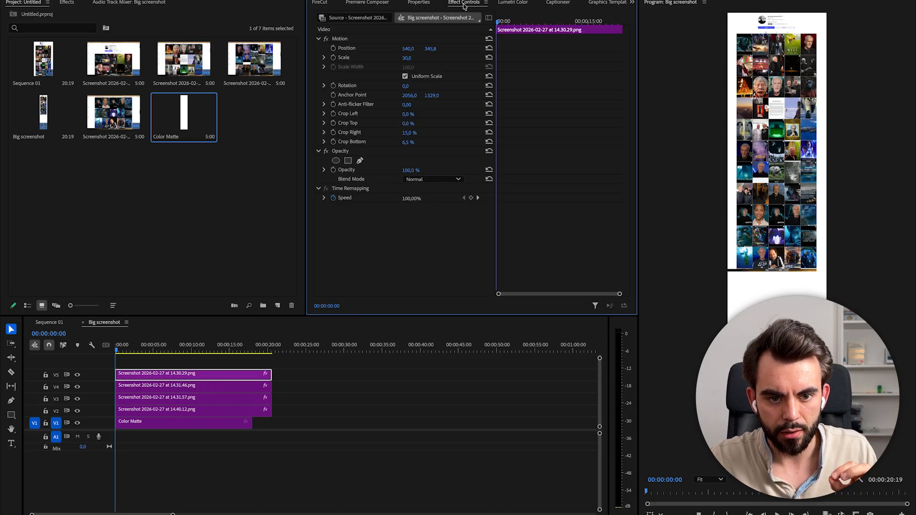
click(347, 42)
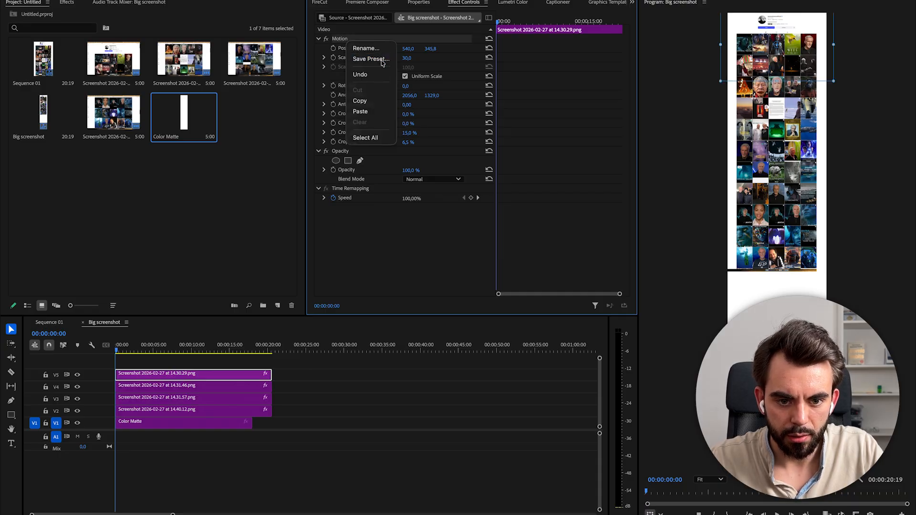
text(Big screenshot 1)
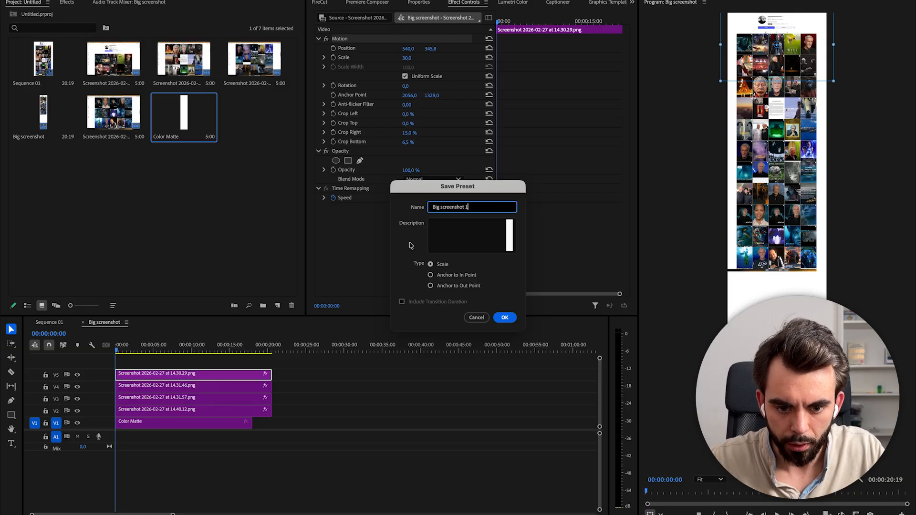
click(505, 317)
Clear the effects search, locate the Big screenshot 1 preset and check the option for creating a presets bin
click(95, 63)
click(67, 3)
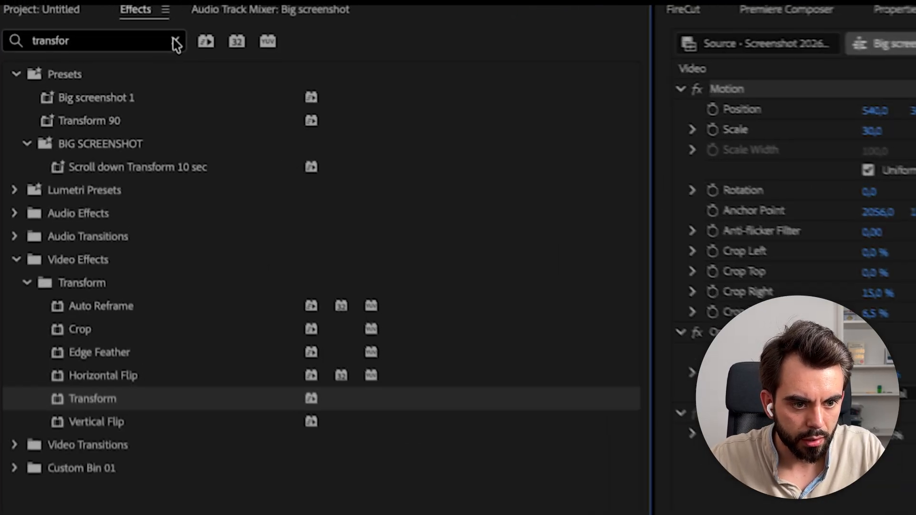
click(175, 42)
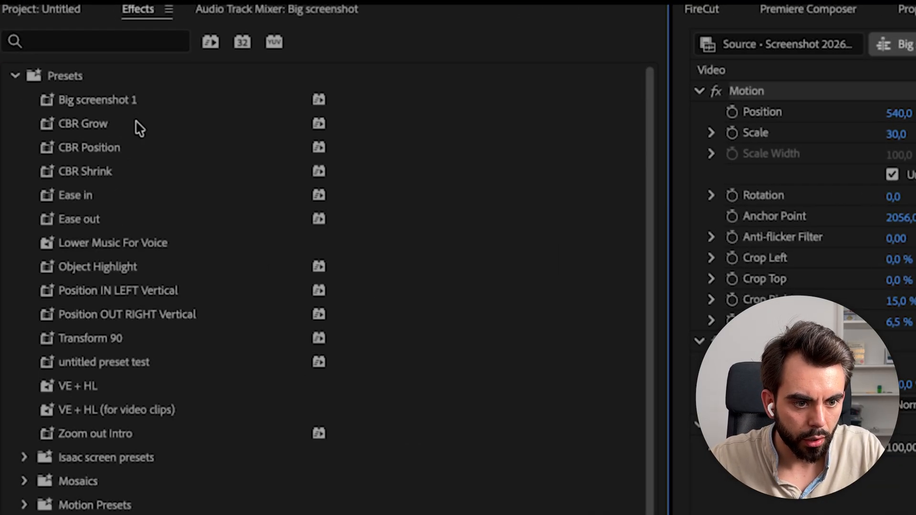
click(128, 106)
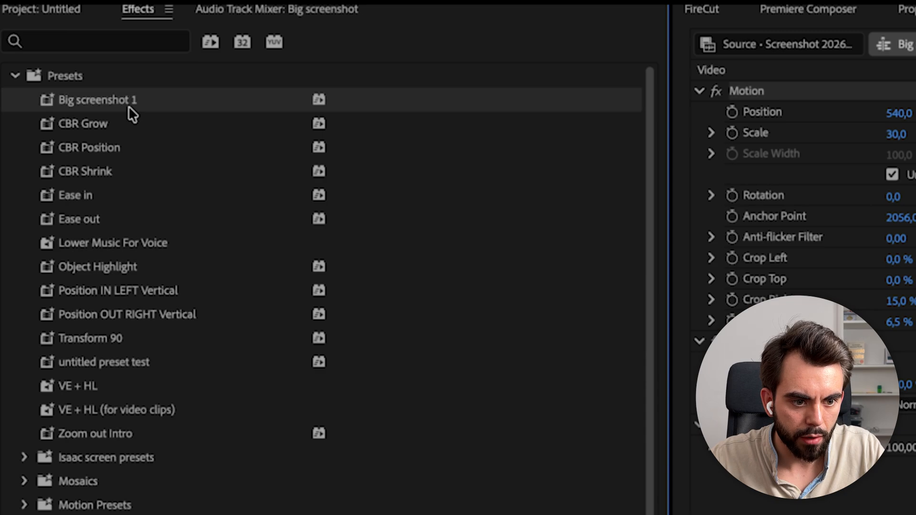
right_click(104, 85)
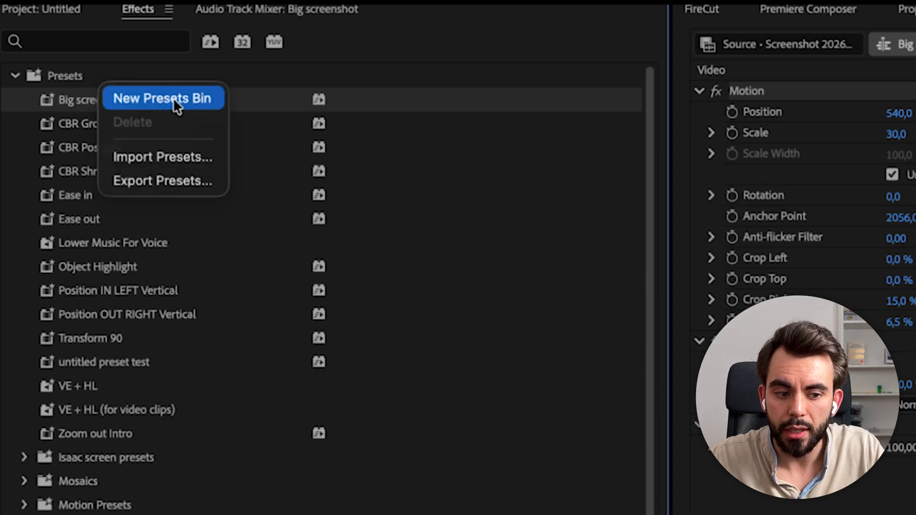
click(267, 229)
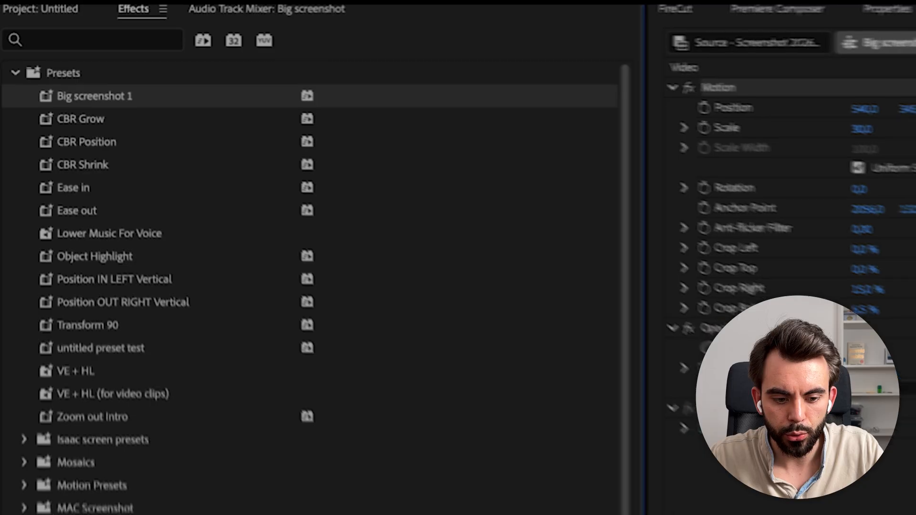
Check the second screenshot's Motion preset options and review the per-screenshot presets in the BIG SCREENSHOT bin
click(215, 389)
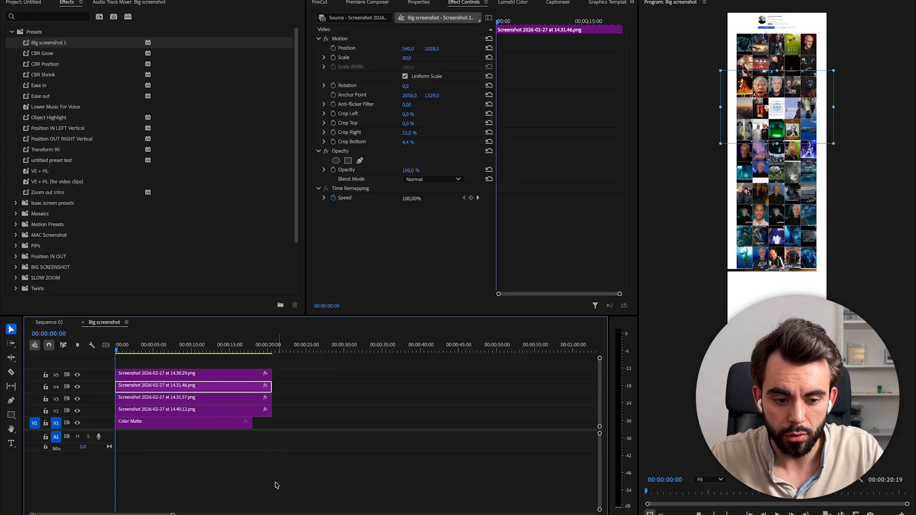
right_click(344, 38)
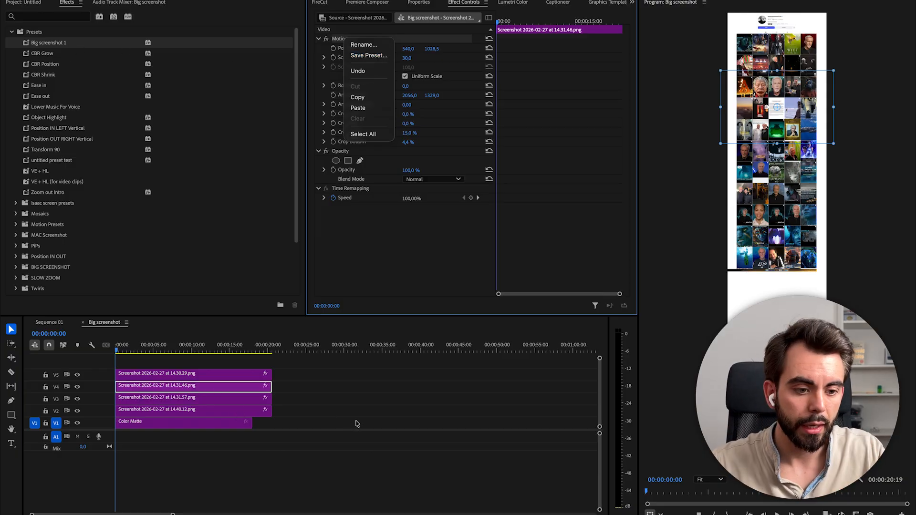
scroll(61, 239, down, 3)
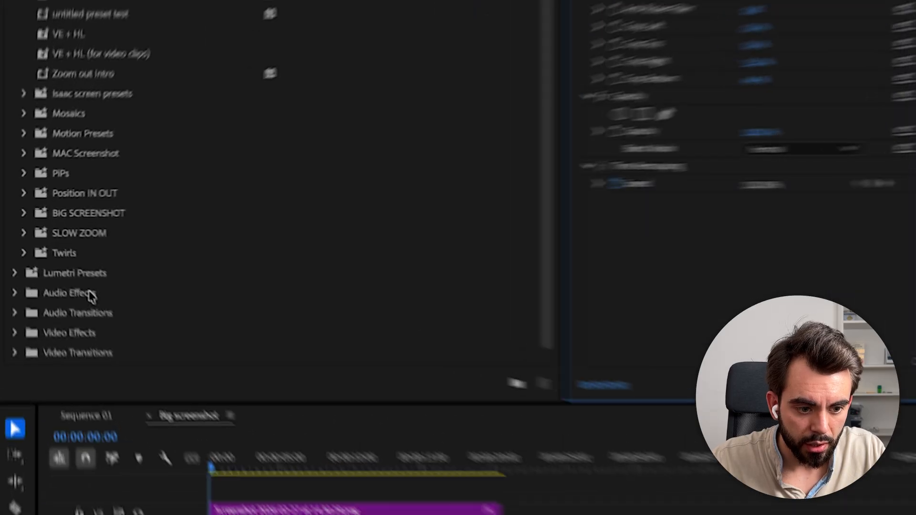
click(17, 216)
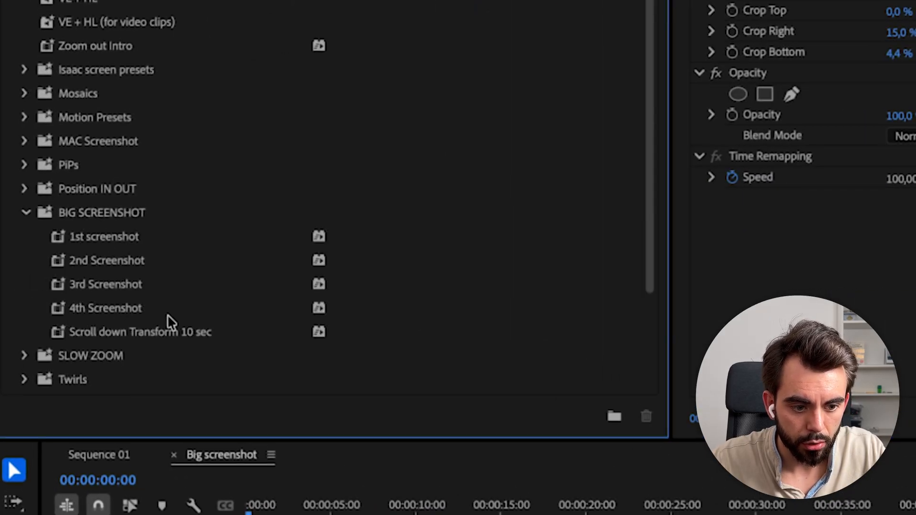
click(143, 312)
click(126, 237)
click(109, 312)
click(108, 237)
click(107, 309)
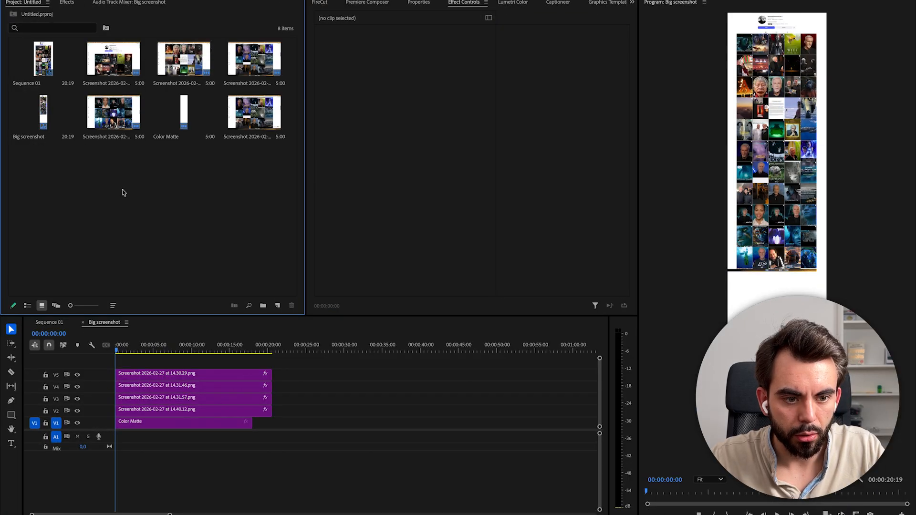
Place the four original screenshots end to end on V2 after the stacked clips, with the playhead over the first at 00:00:30:07
click(38, 49)
click(166, 203)
click(128, 72)
shift+click(229, 71)
drag(229, 72, 379, 410)
drag(114, 112, 437, 411)
drag(327, 348, 349, 361)
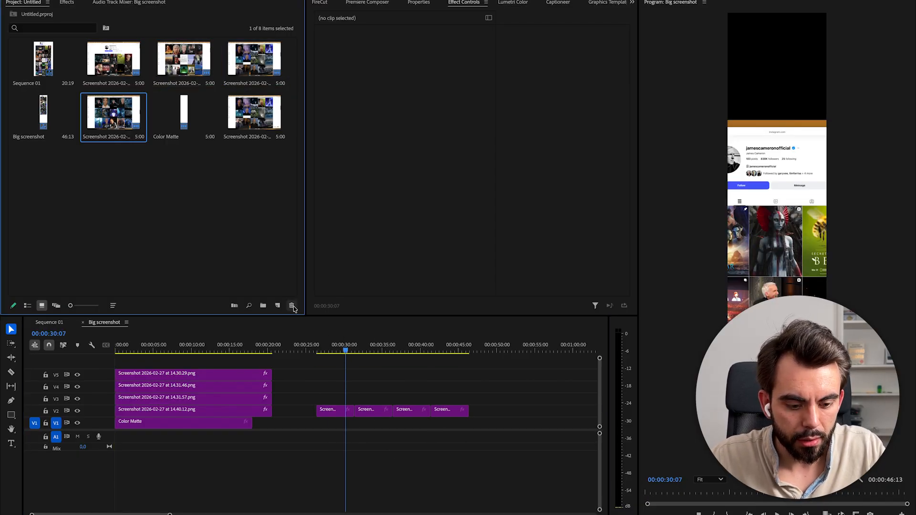
Apply the Big screenshot 1 preset to the first newly placed screenshot and inspect its placement in the preview
click(67, 3)
click(55, 43)
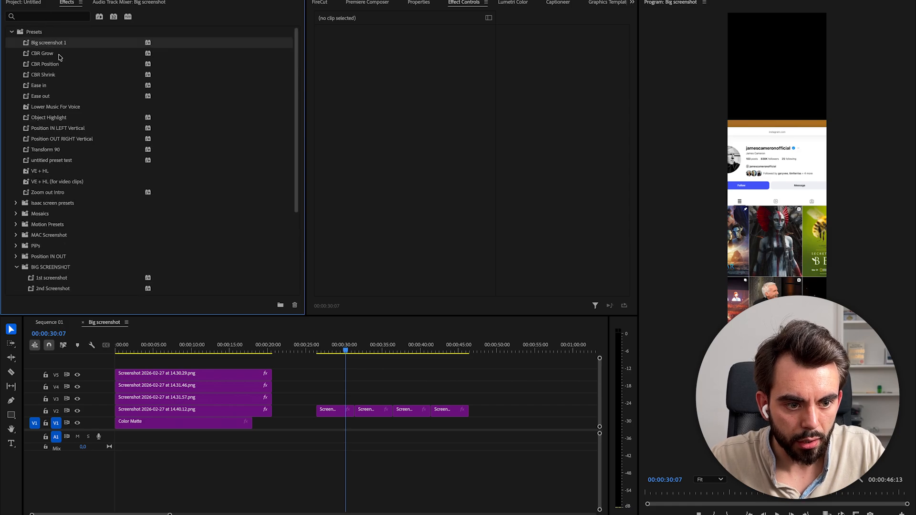
drag(177, 113, 342, 415)
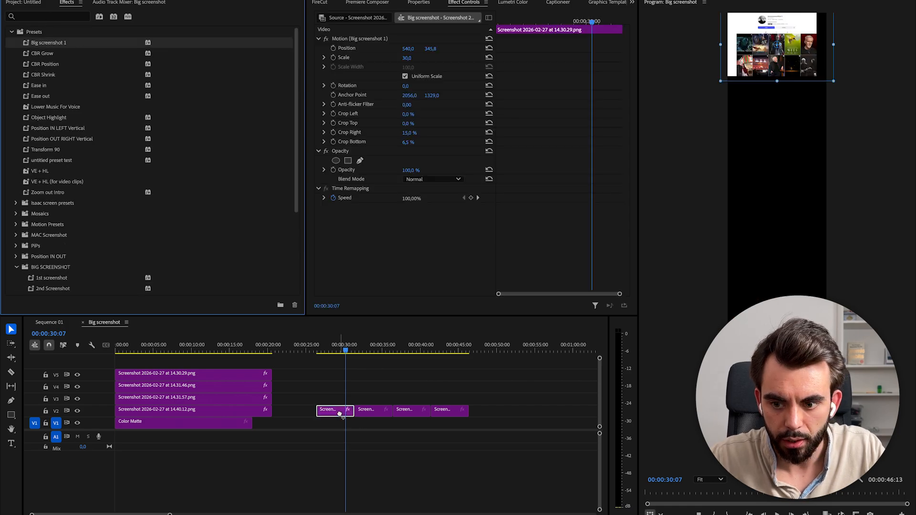
click(481, 411)
scroll(781, 33, up, 5)
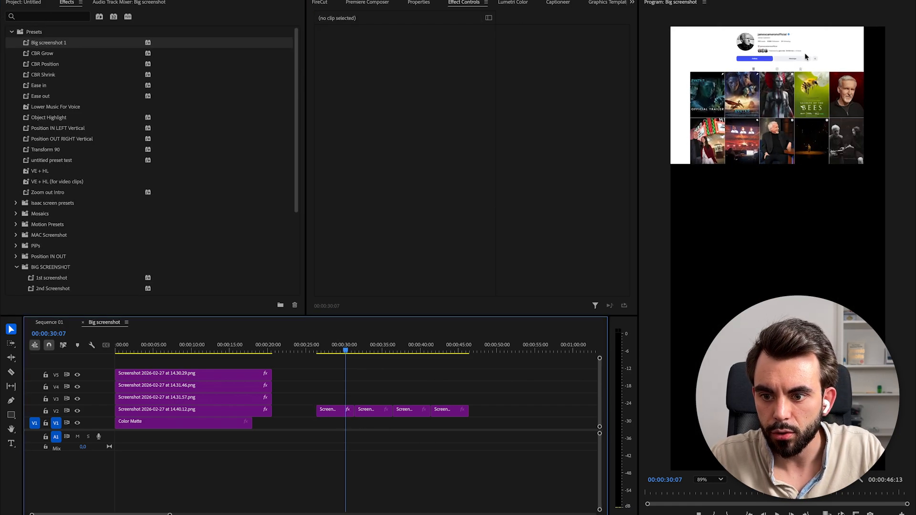
scroll(821, 36, down, 1)
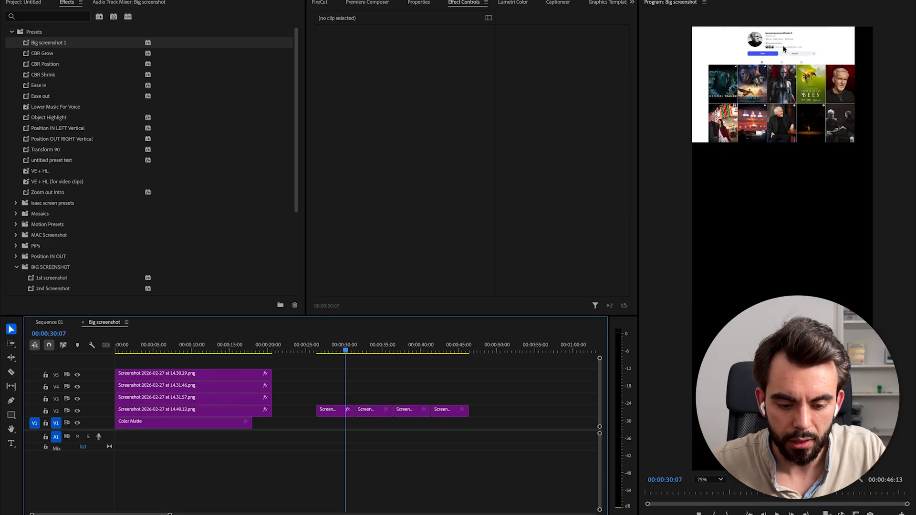
Switch to Sequence 01, fit the frame in the preview and return the playhead to 00:00:00:00
click(50, 323)
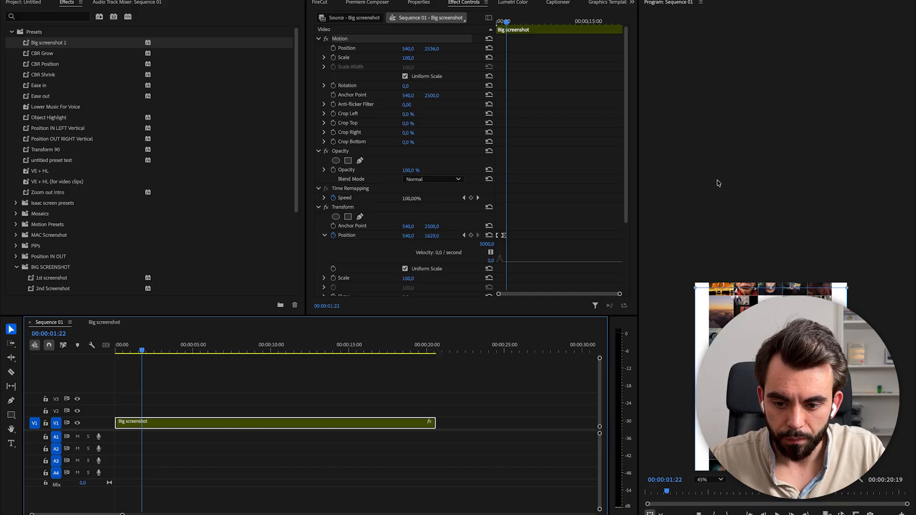
scroll(727, 309, down, 2)
scroll(727, 309, down, 2)
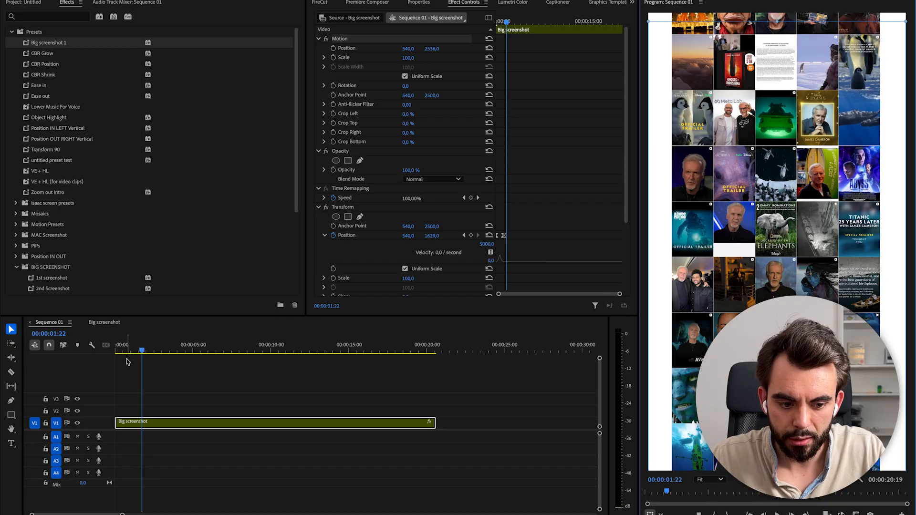
drag(128, 352, 104, 351)
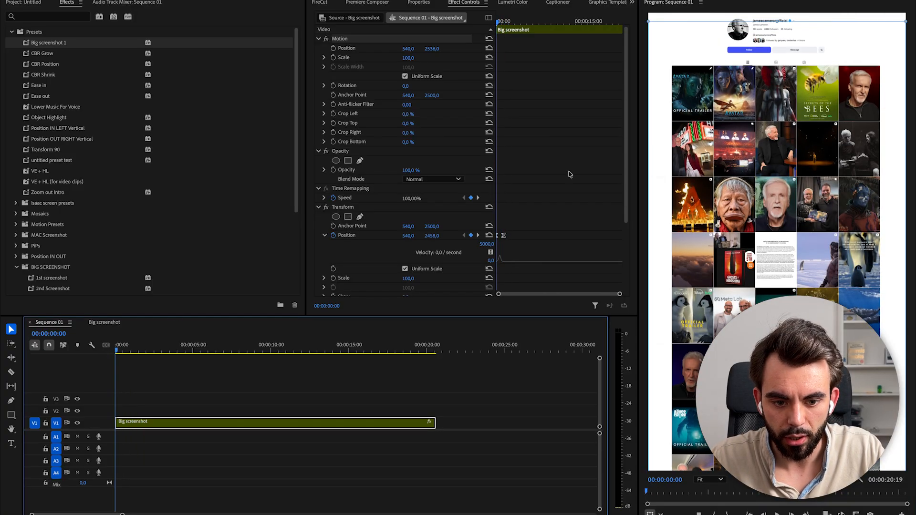
Check the Transform effect's preset options and locate the Scroll down Transform 10 sec preset in the BIG SCREENSHOT bin
scroll(394, 181, down, 3)
click(345, 157)
right_click(346, 157)
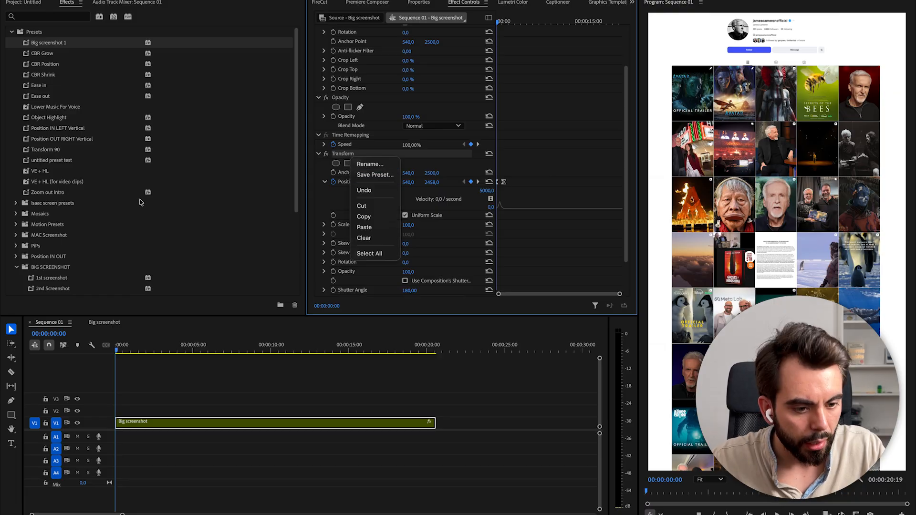
click(110, 236)
scroll(108, 238, down, 3)
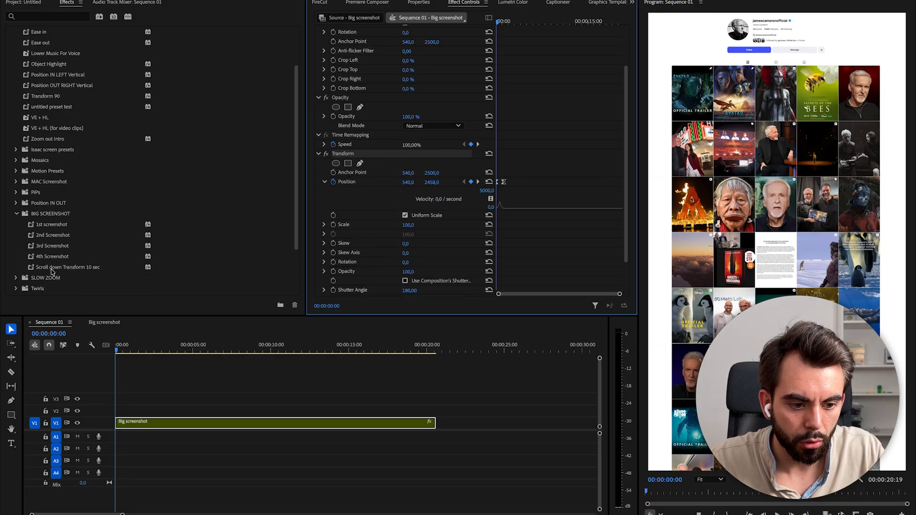